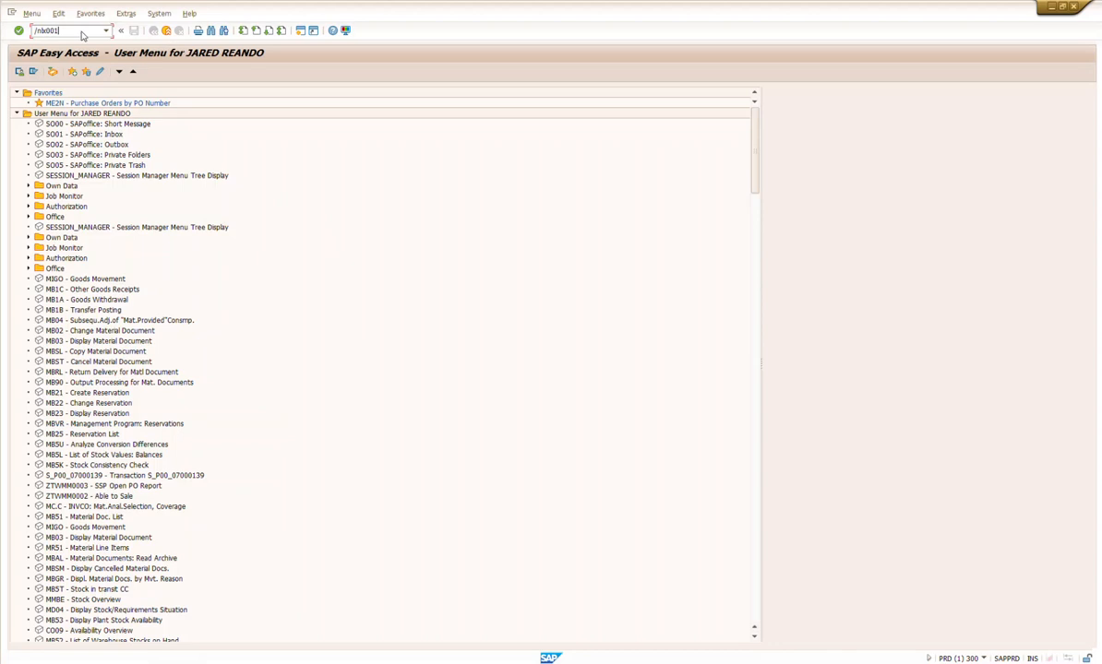
Step: Open the Bin Status Report transaction
key(Return)
click(82, 31)
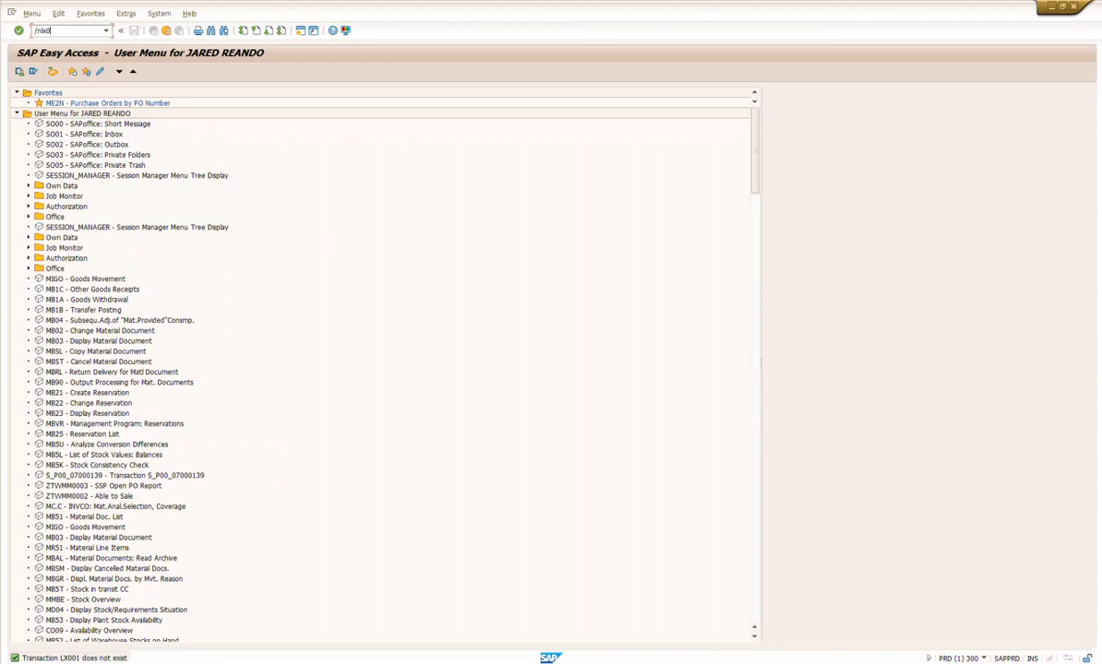
key(Return)
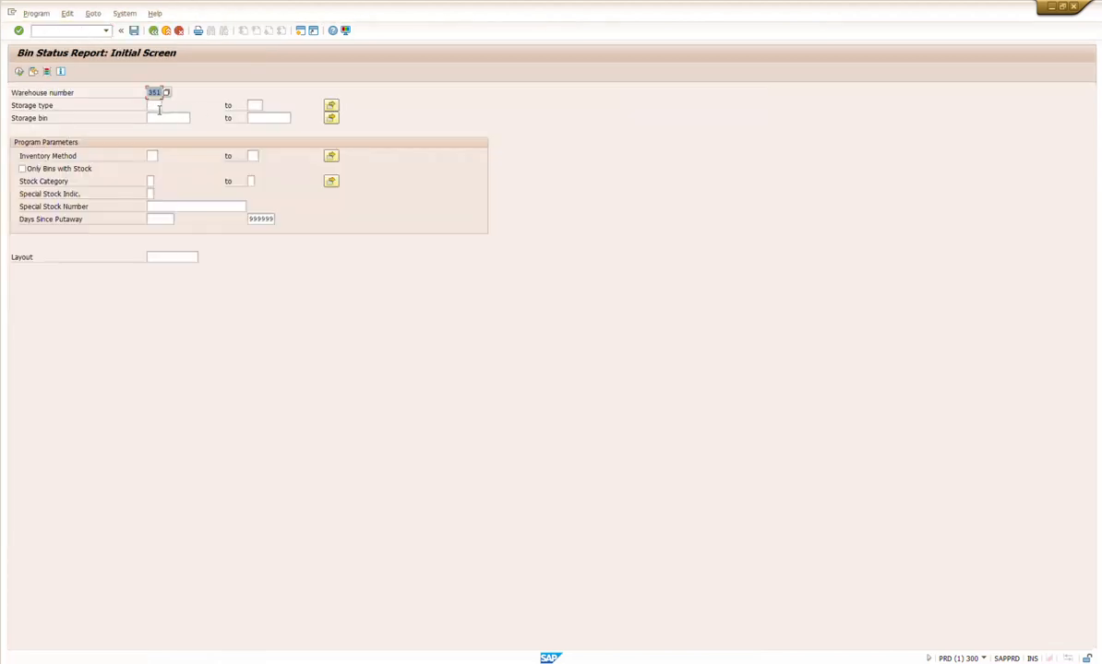
Step: Run the bin status report for warehouse number 351 and sort the list by storage location in ascending order
click(164, 118)
click(173, 130)
key(F8)
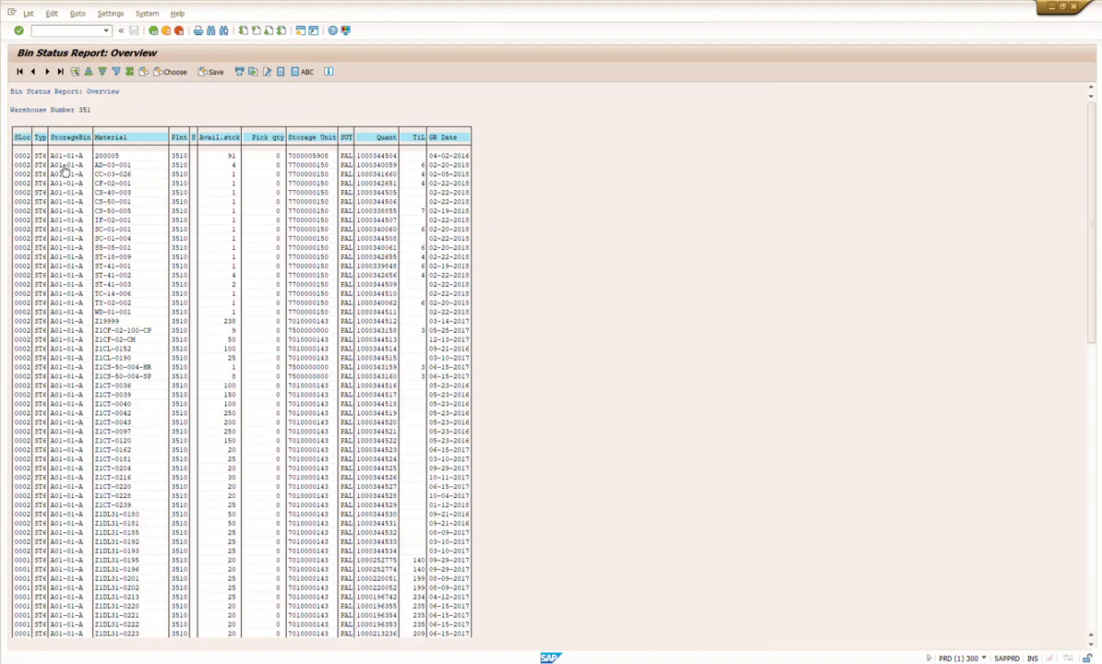
click(23, 137)
click(89, 72)
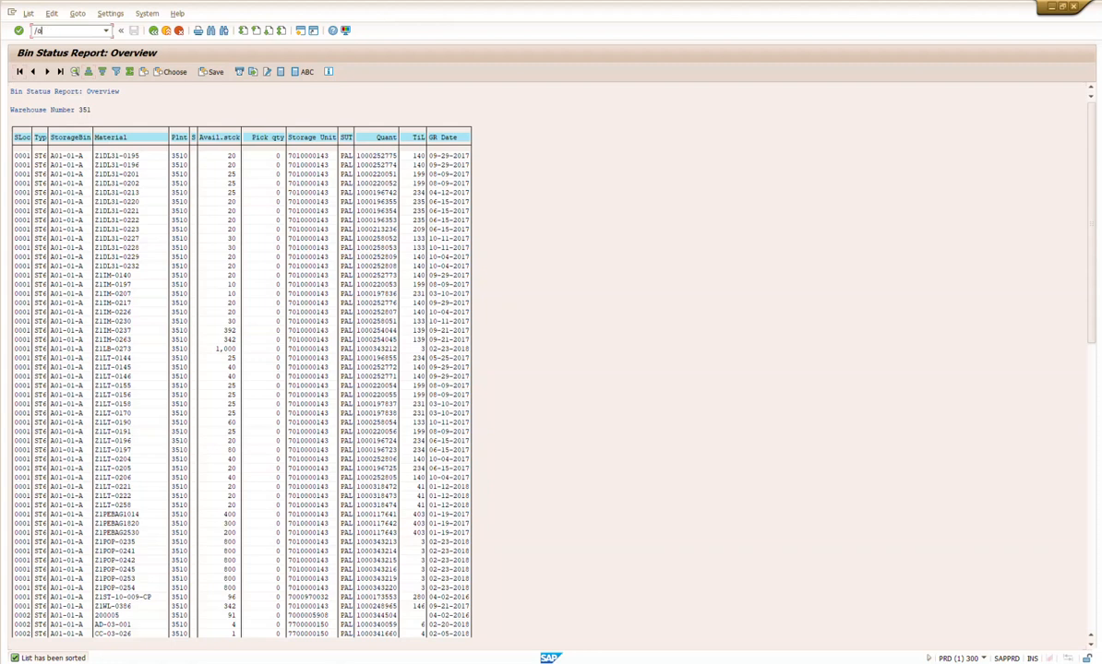
Step: Open the goods movement transaction in a new session and arrange it side by side with the Bin Status Report
key(Return)
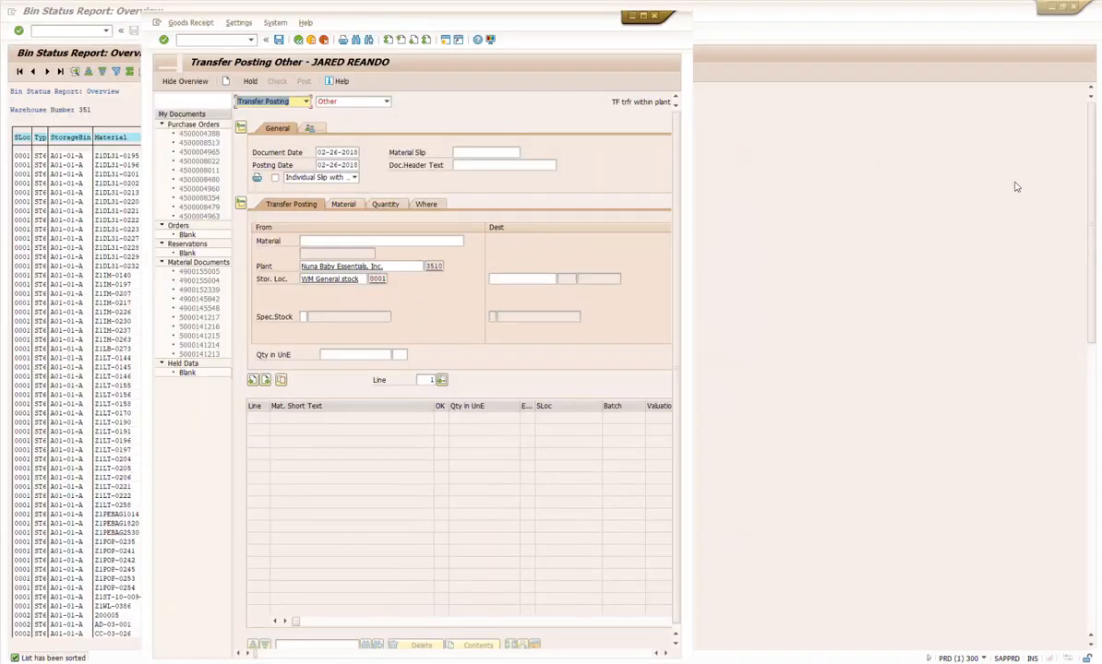
drag(417, 14, 1099, 112)
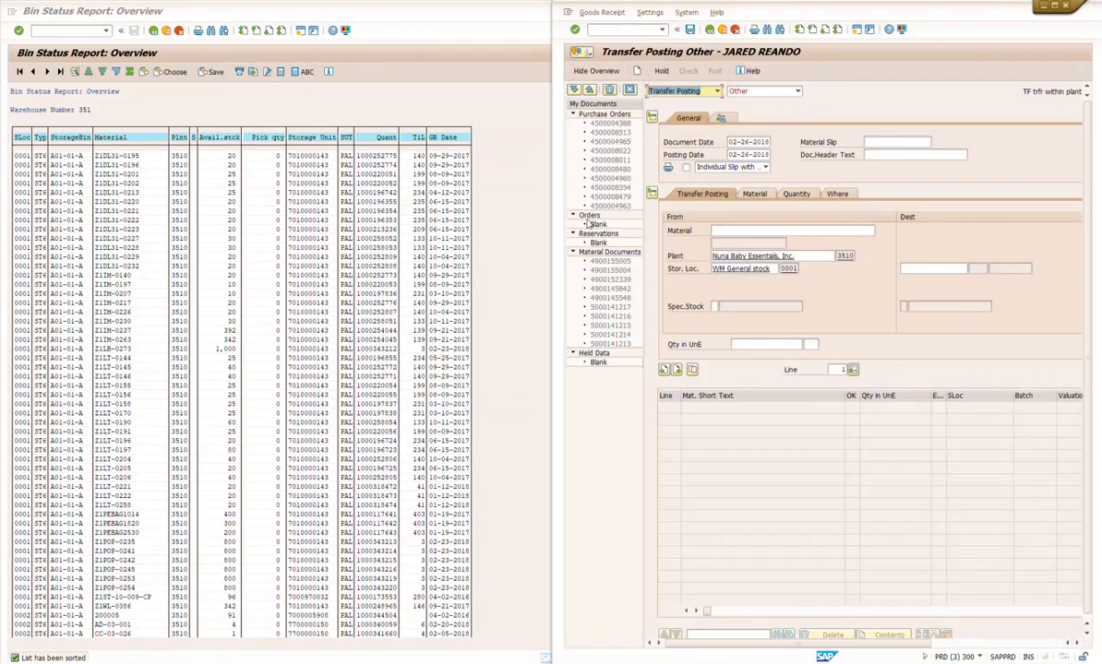
click(81, 83)
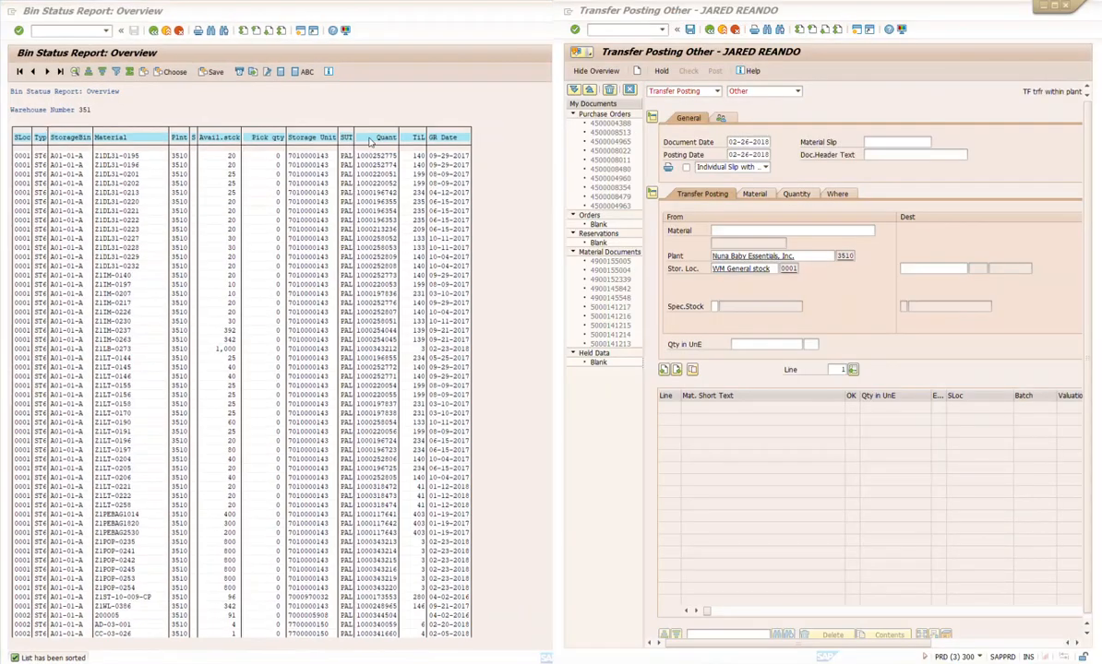
double_click(417, 11)
drag(427, 9, 1, 57)
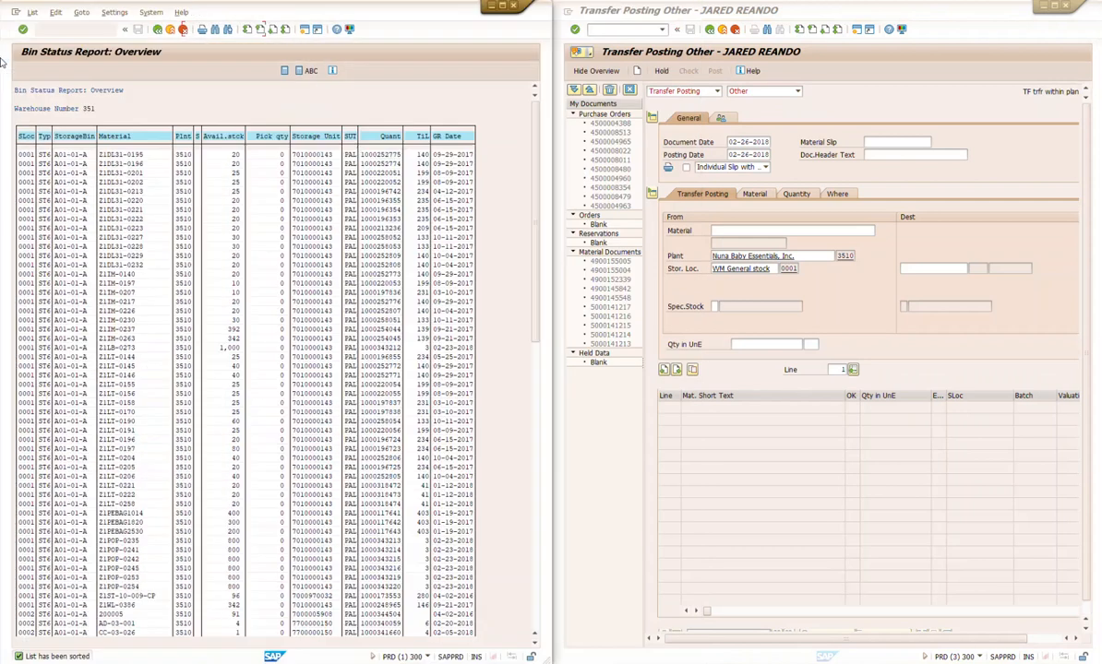
click(813, 115)
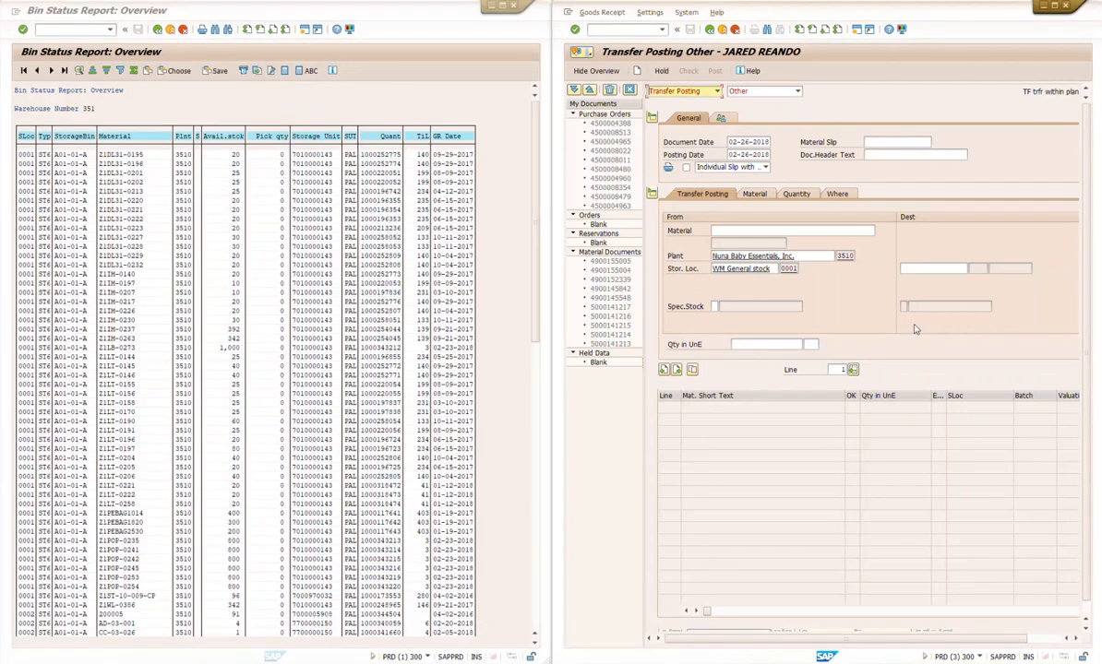
Step: Check in the enlarged goods movement window that the action is Transfer Posting, the reference is Other and the movement type is 311
click(1055, 6)
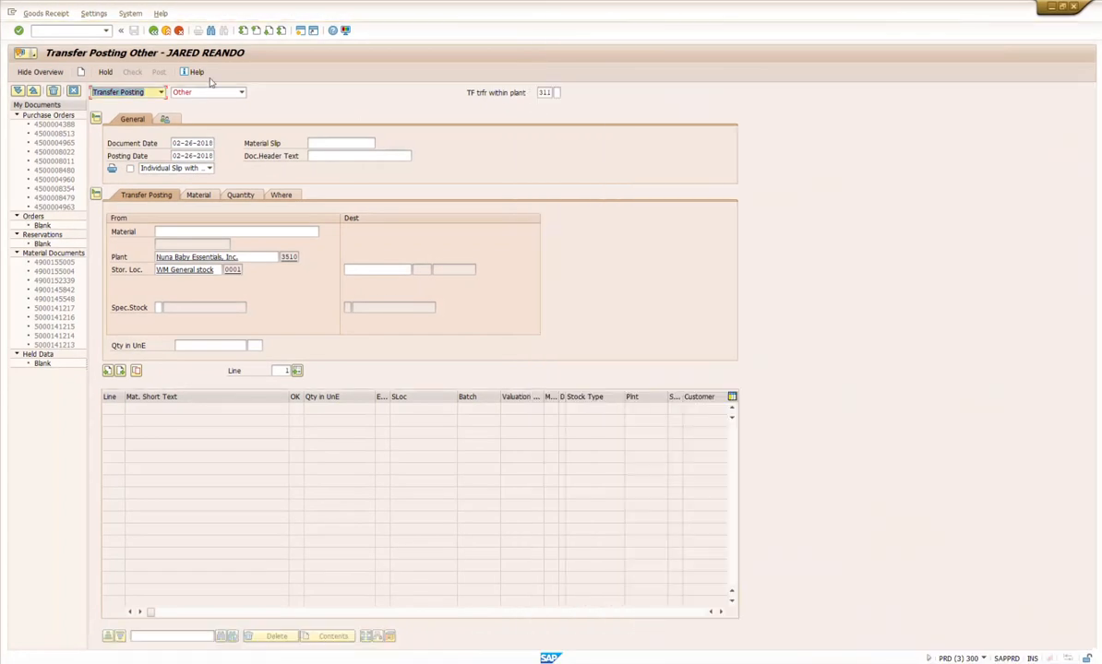
click(161, 93)
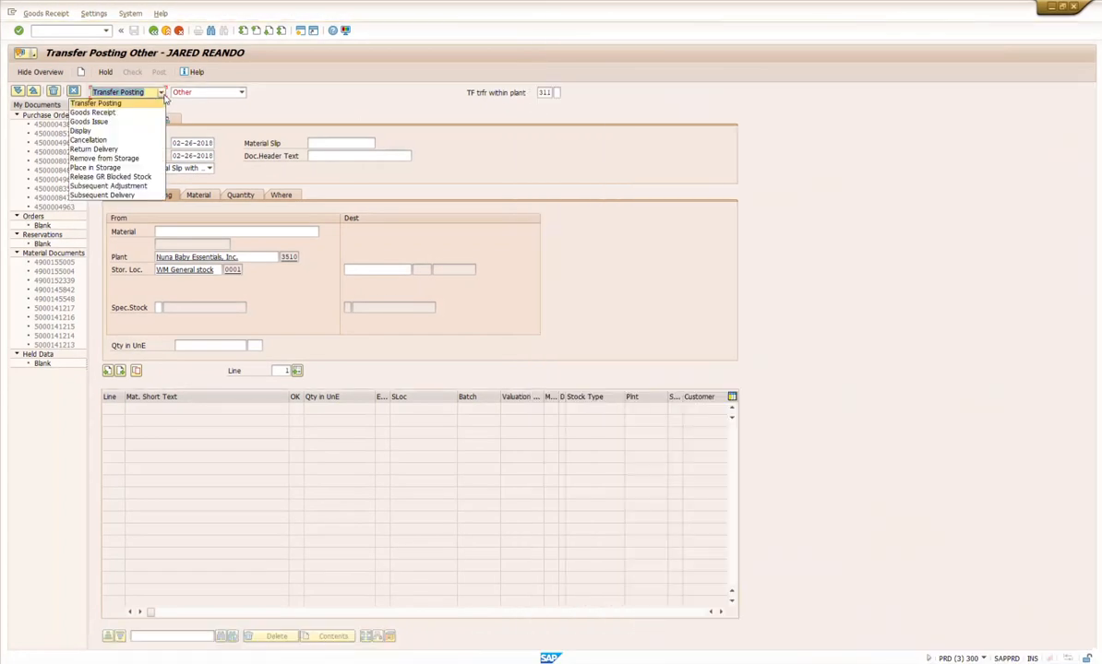
click(251, 99)
click(243, 96)
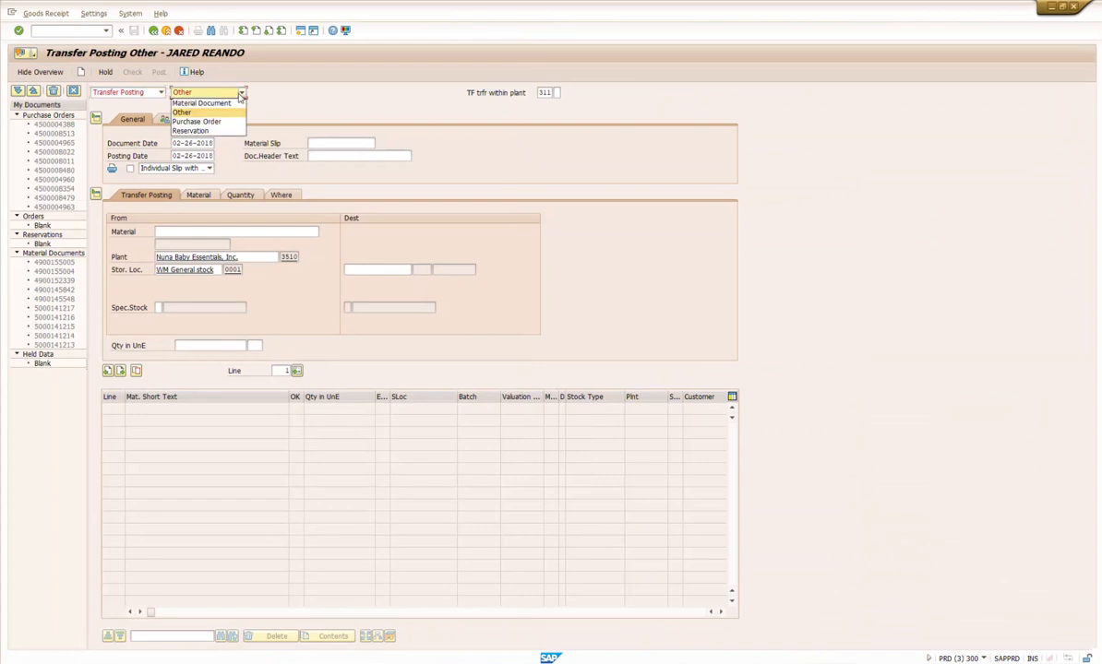
click(202, 107)
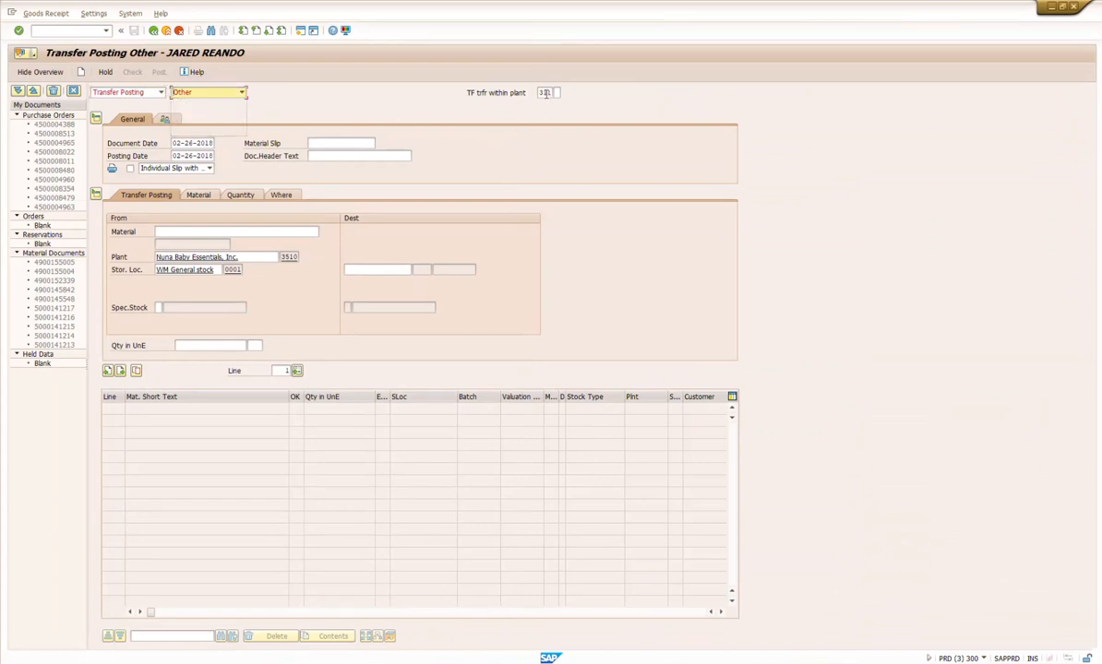
drag(539, 93, 557, 95)
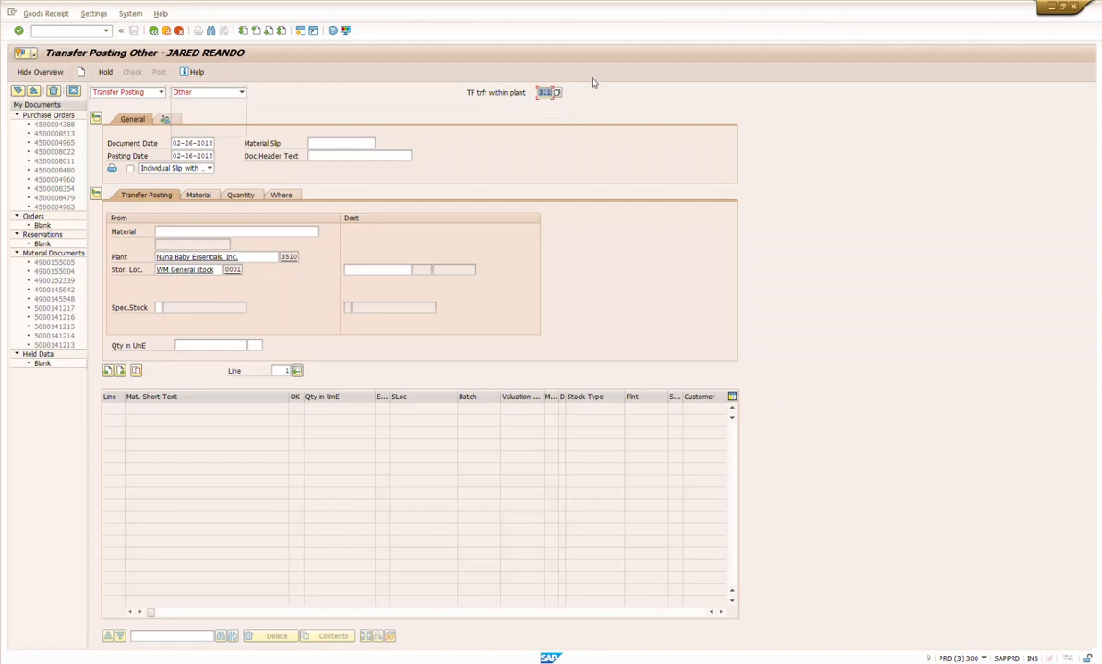
double_click(668, 12)
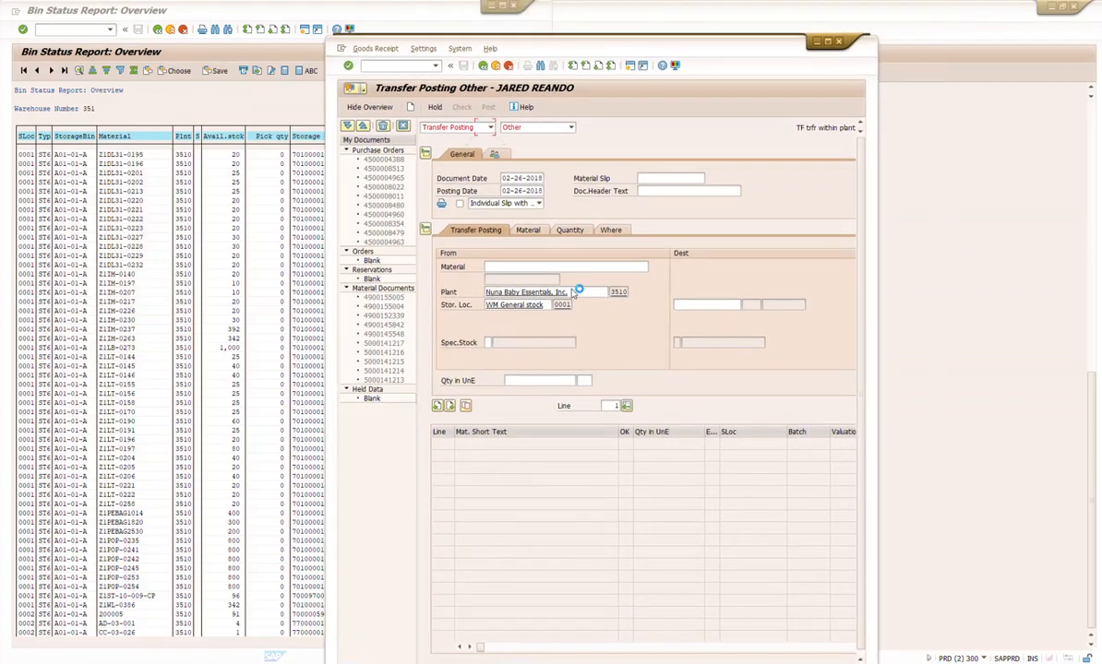
click(827, 41)
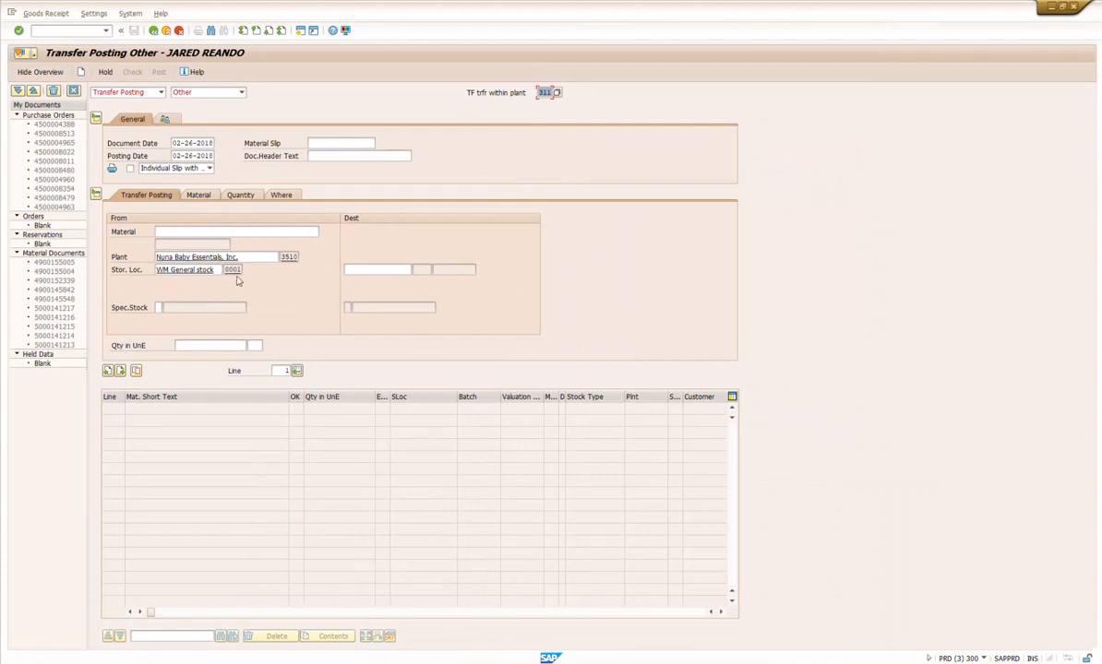
Step: Set the source storage location to WM Sample stock
drag(216, 271, 145, 270)
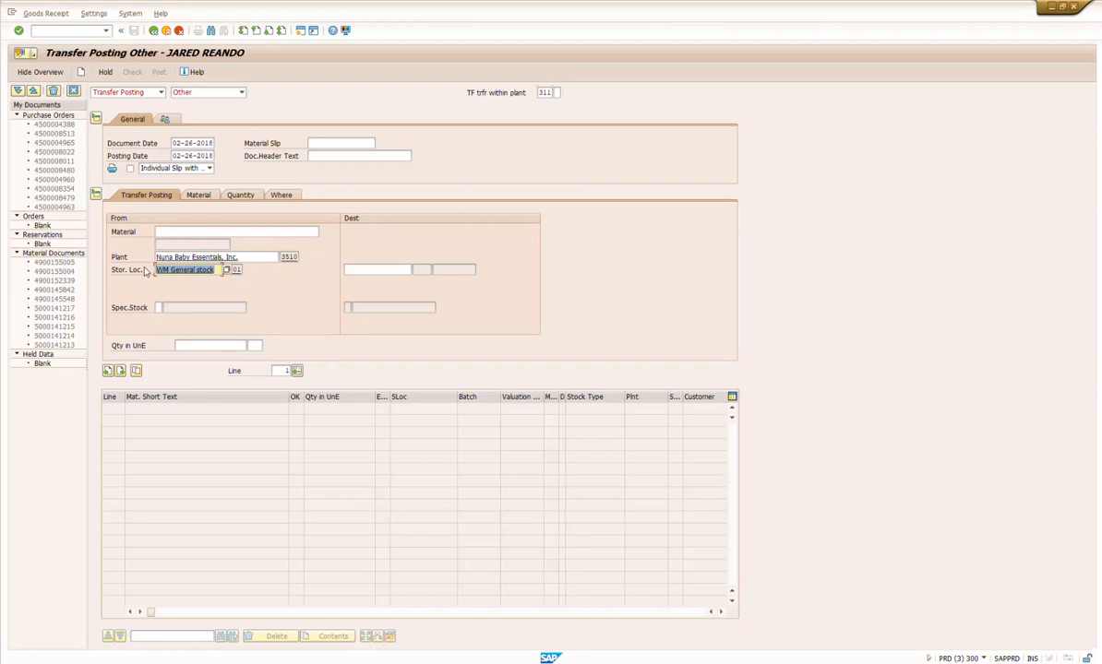
key(BackSpace)
key(Down)
key(Return)
key(Return)
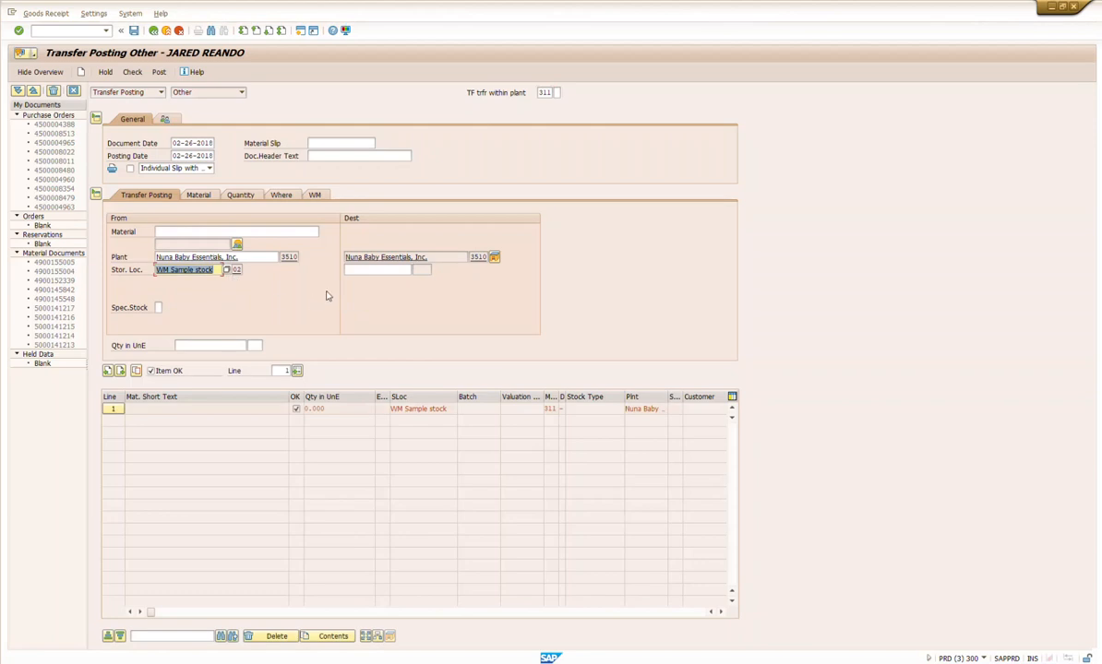
Step: Set the source storage location to 0001 WM General stock and the destination storage location to 0002 WM Sample stock
key(BackSpace)
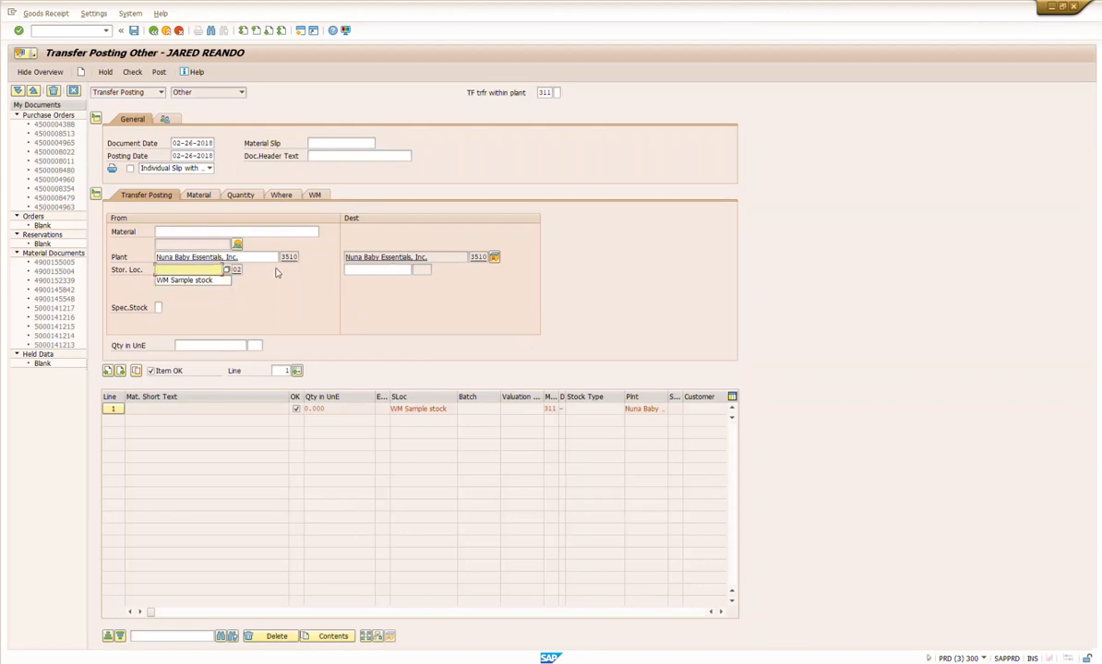
click(226, 270)
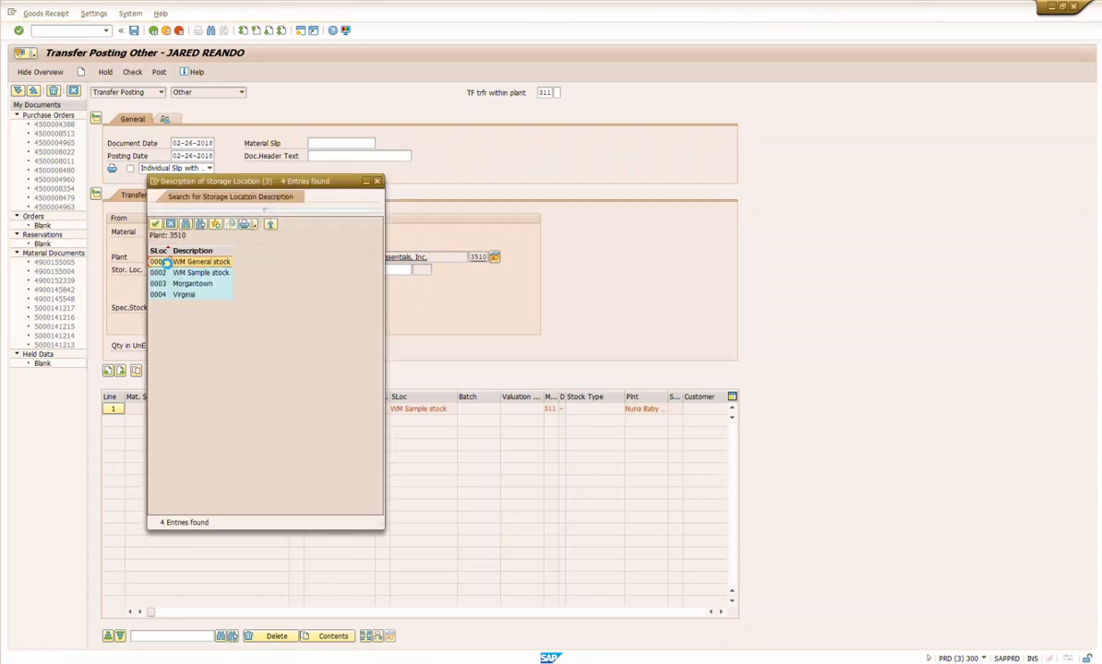
double_click(159, 272)
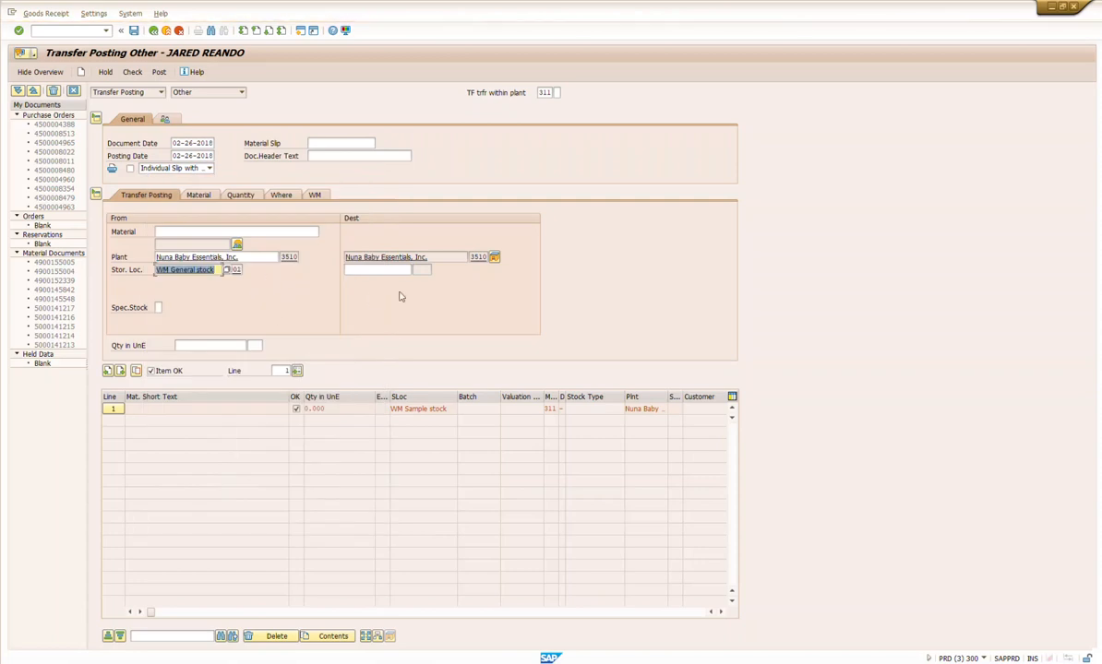
click(381, 269)
click(415, 271)
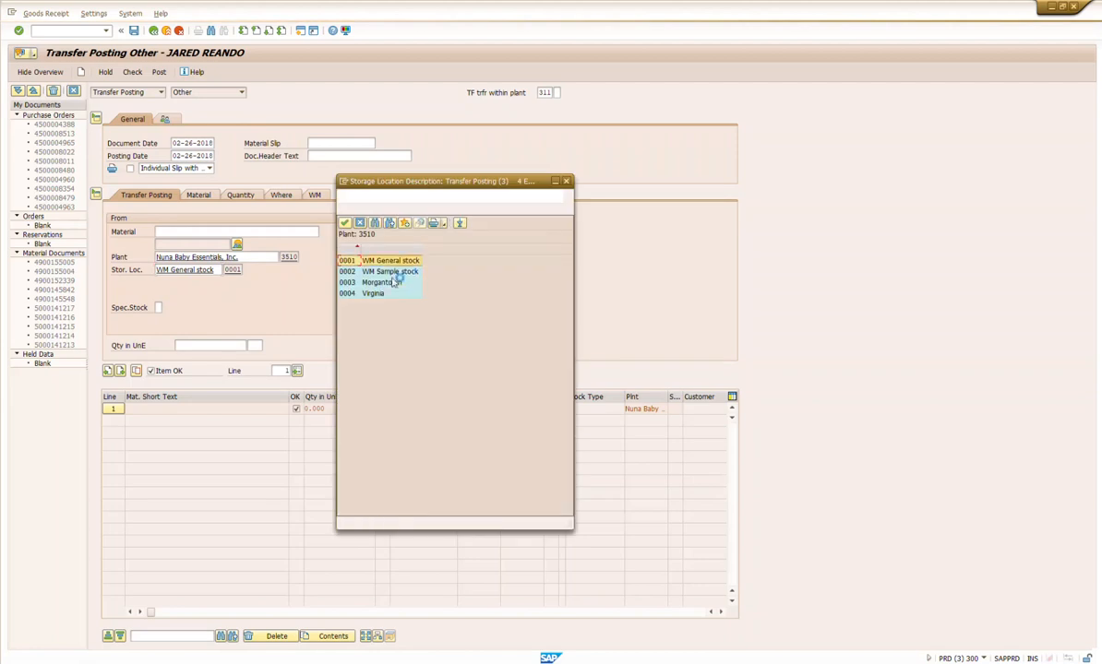
double_click(347, 273)
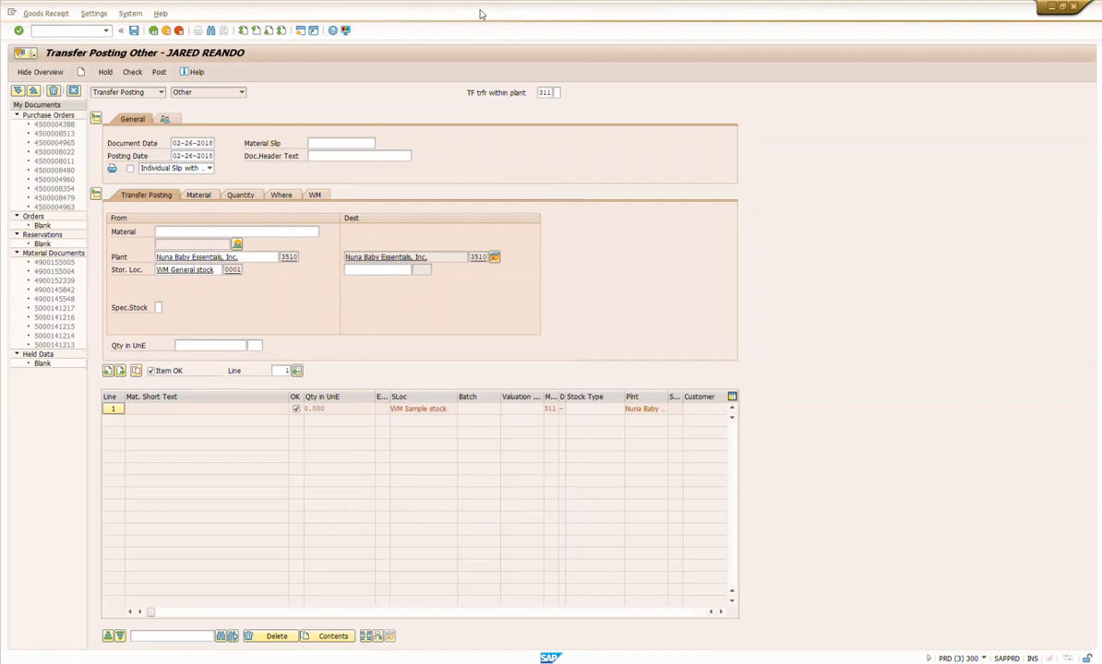
Step: Place the transfer posting beside the bin status report and copy the report's material numbers Z1DL31-0195 through Z1DL31-0232
drag(444, 16, 1099, 88)
click(46, 189)
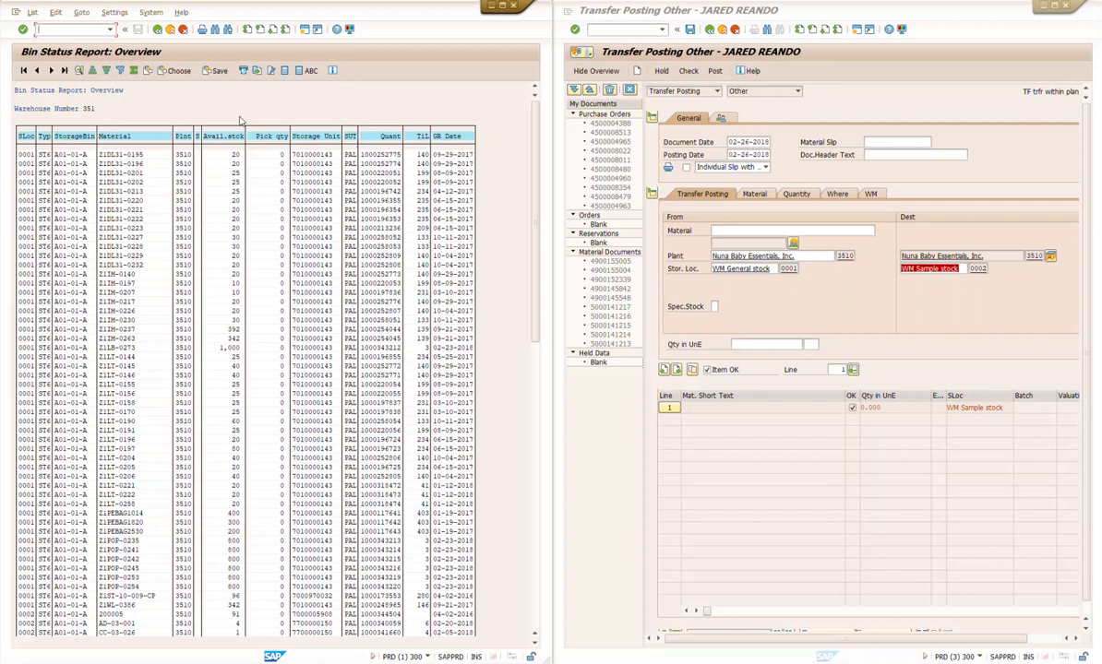
double_click(148, 153)
click(158, 29)
drag(97, 153, 154, 264)
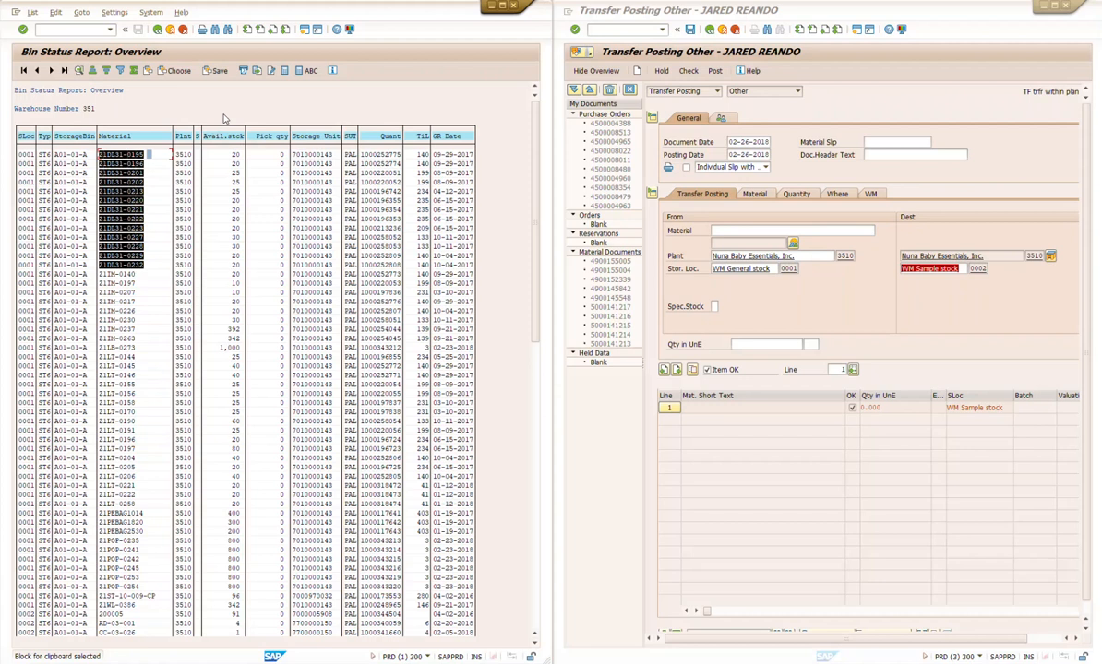
key(ctrl+c)
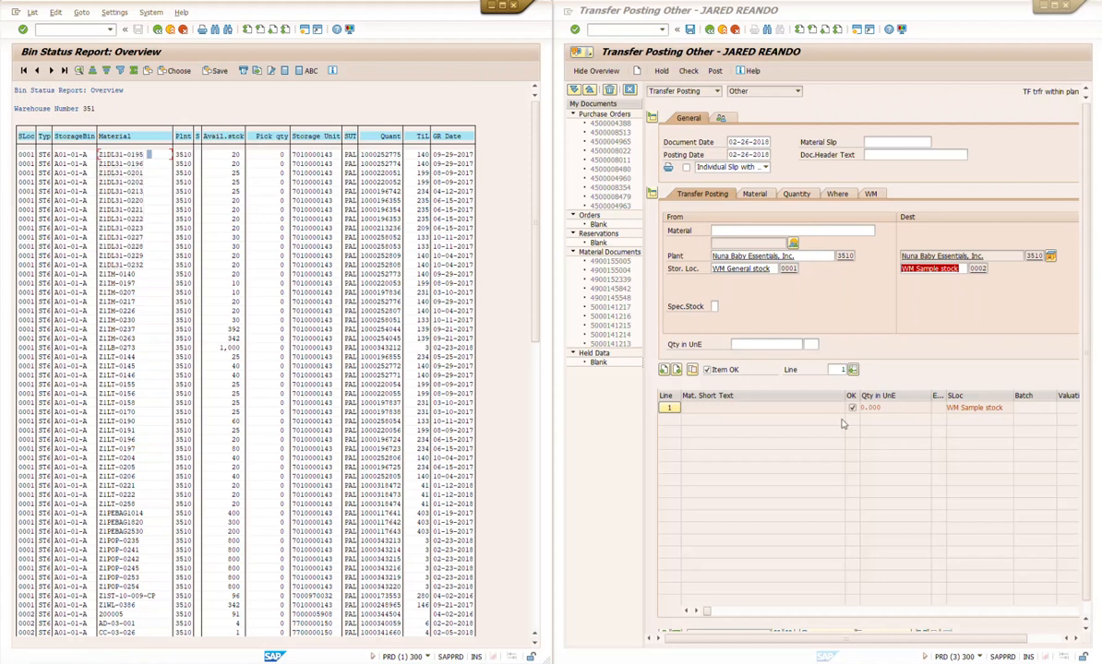
Step: Collapse the transfer posting's item details and paste the copied material numbers into the Mat. Short Text column from the first row
click(699, 254)
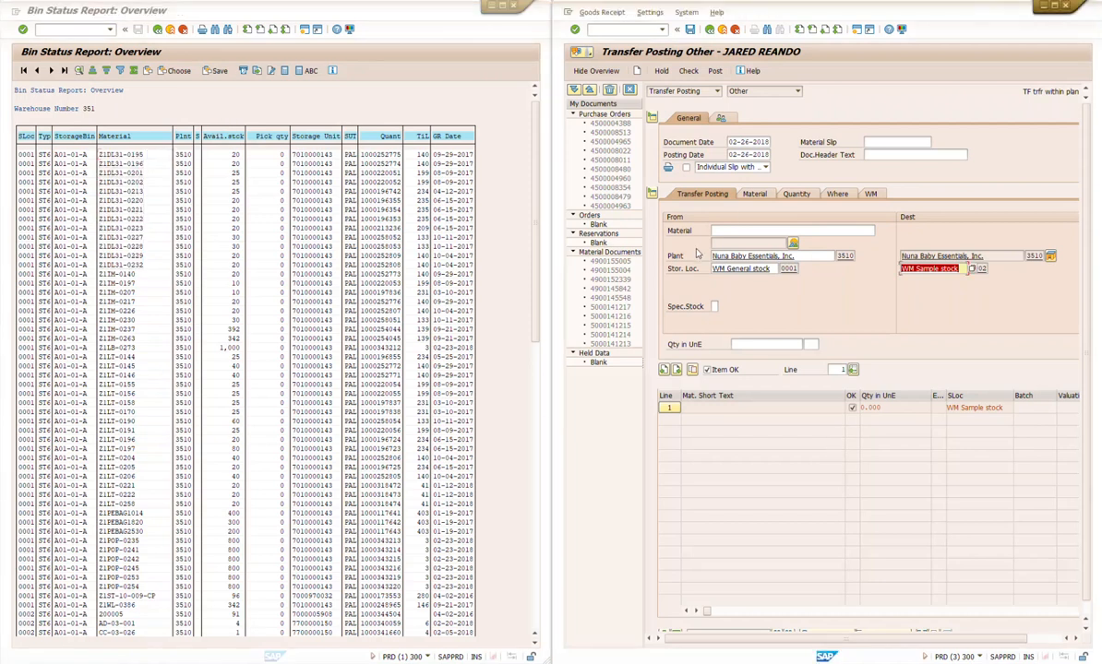
click(652, 195)
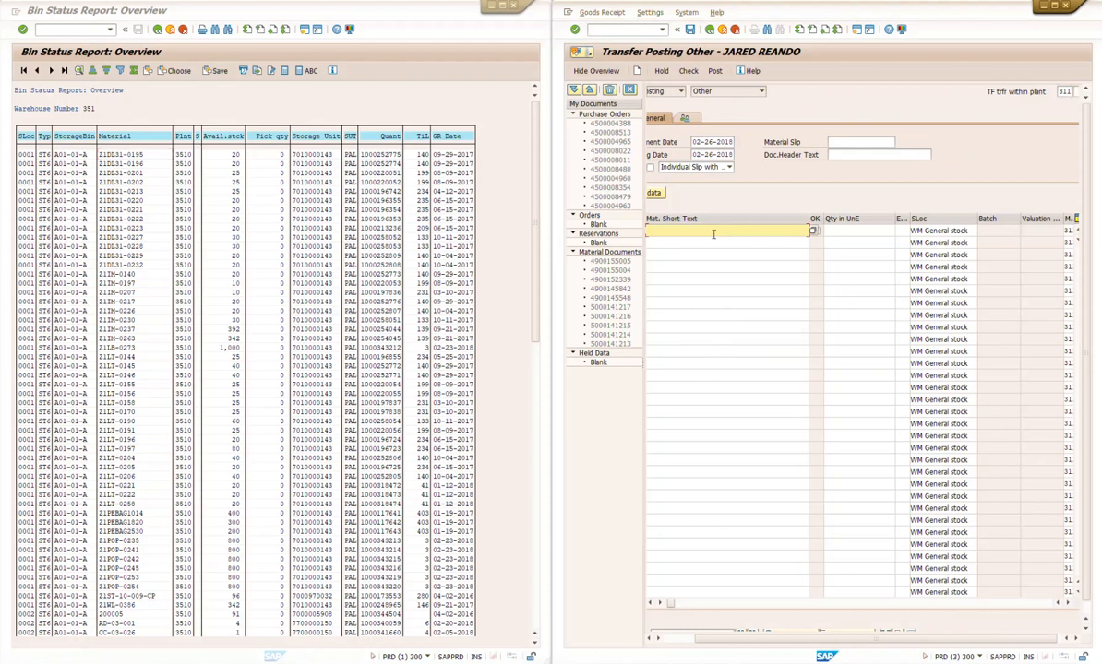
key(ctrl+v)
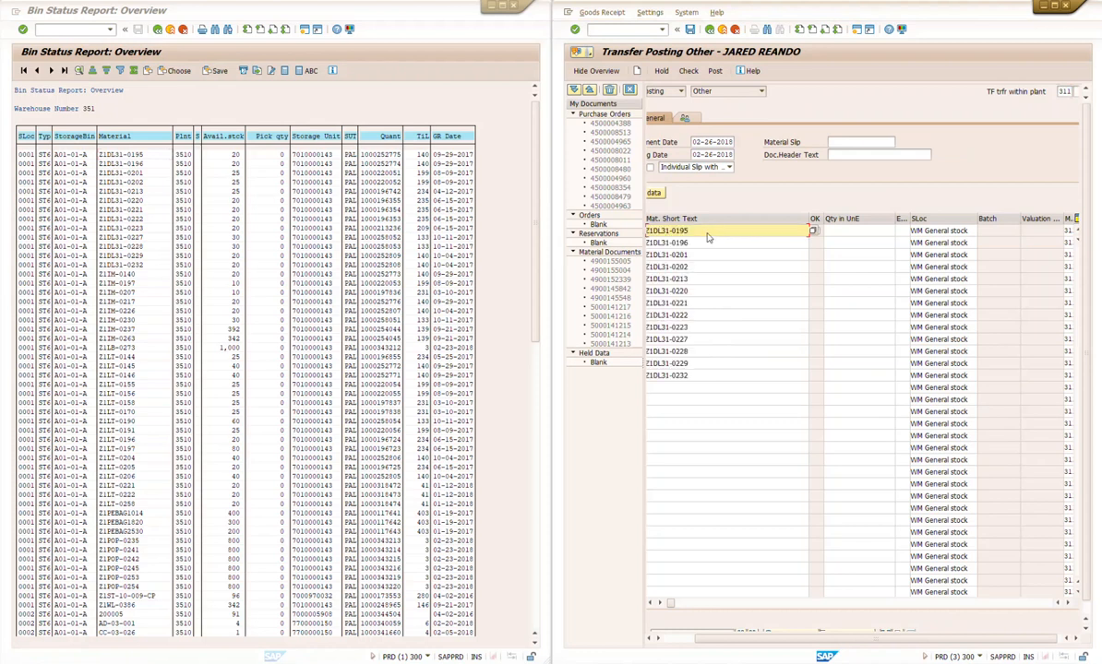
Step: Copy the available stock for materials Z1DL31-0195 through Z1DL31-0232 from the report and paste it into the Qty in UnE column
click(259, 113)
key(ctrl+y)
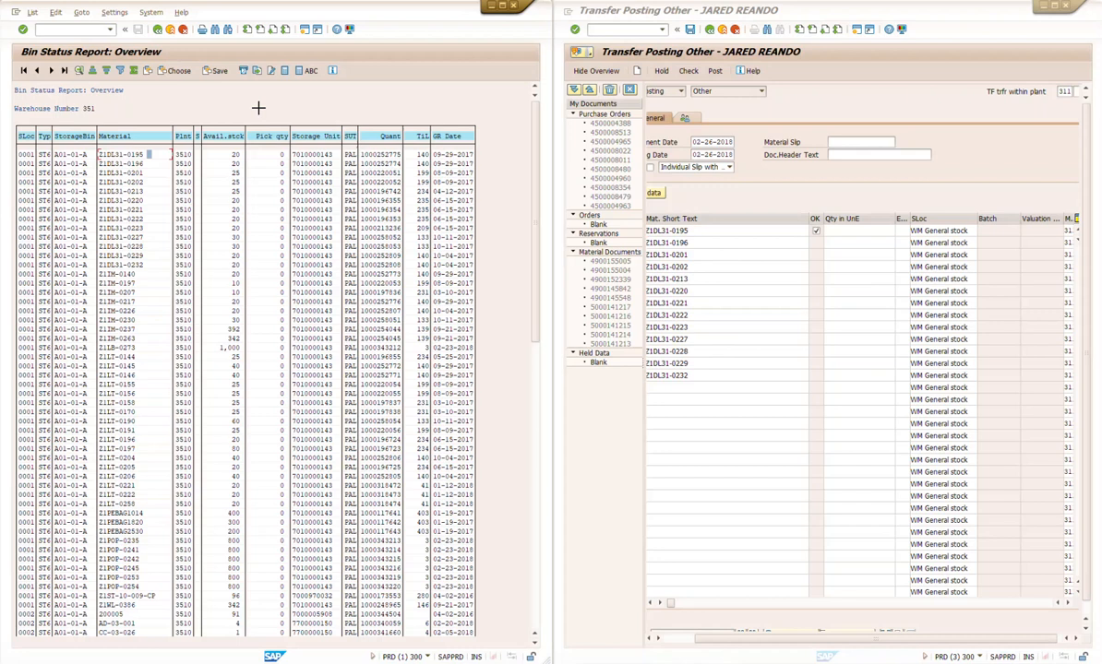
drag(228, 154, 244, 264)
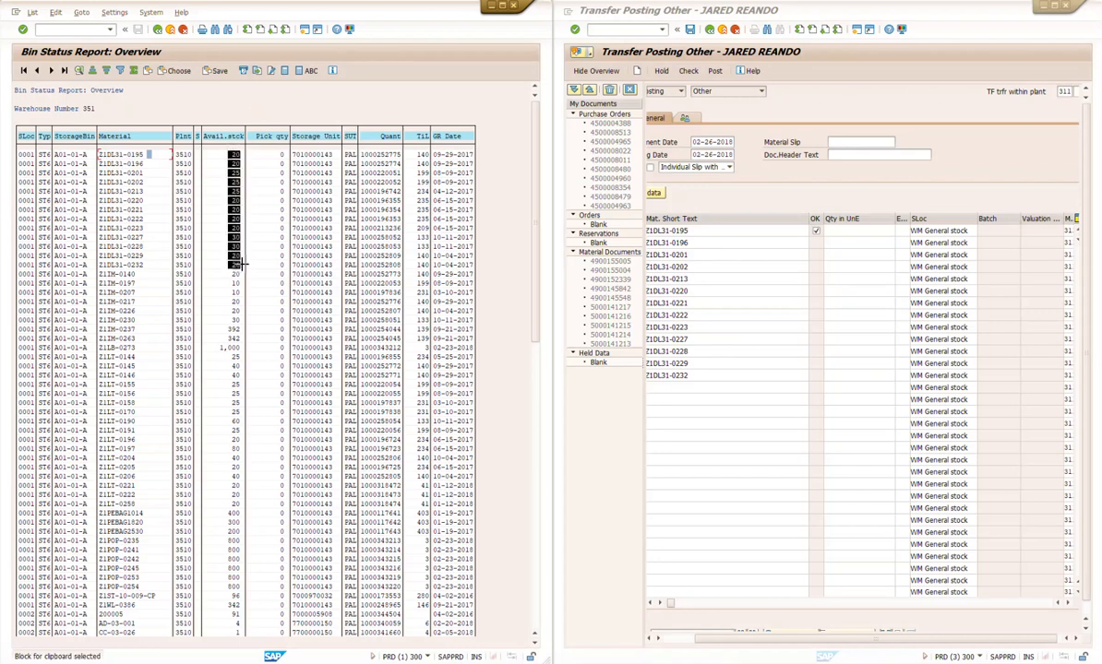
key(ctrl+c)
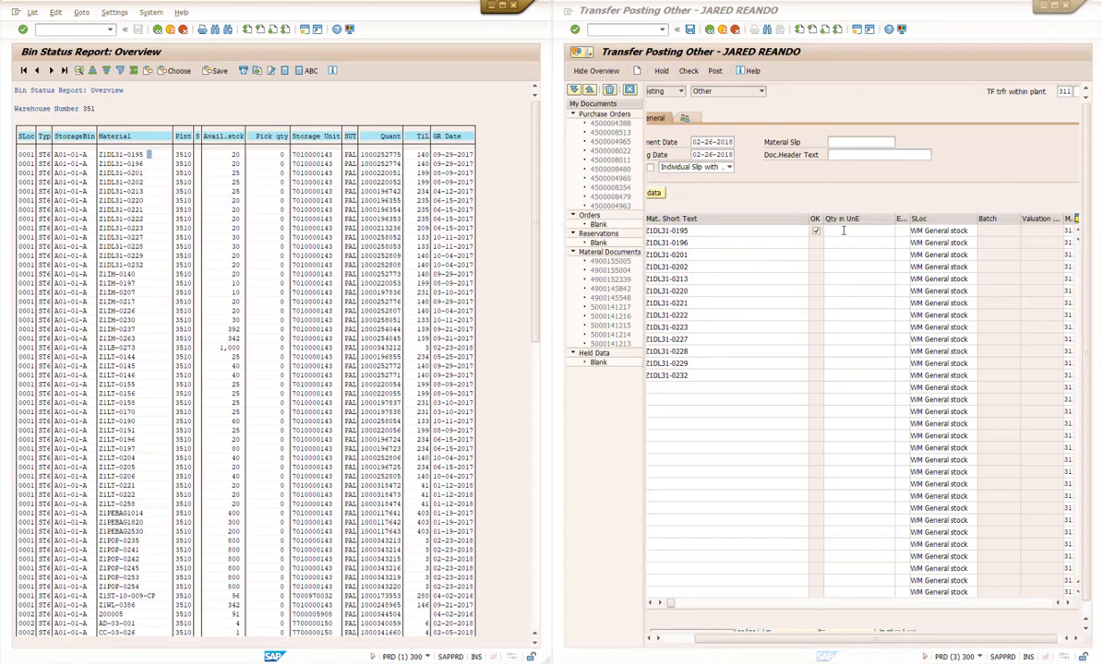
click(856, 231)
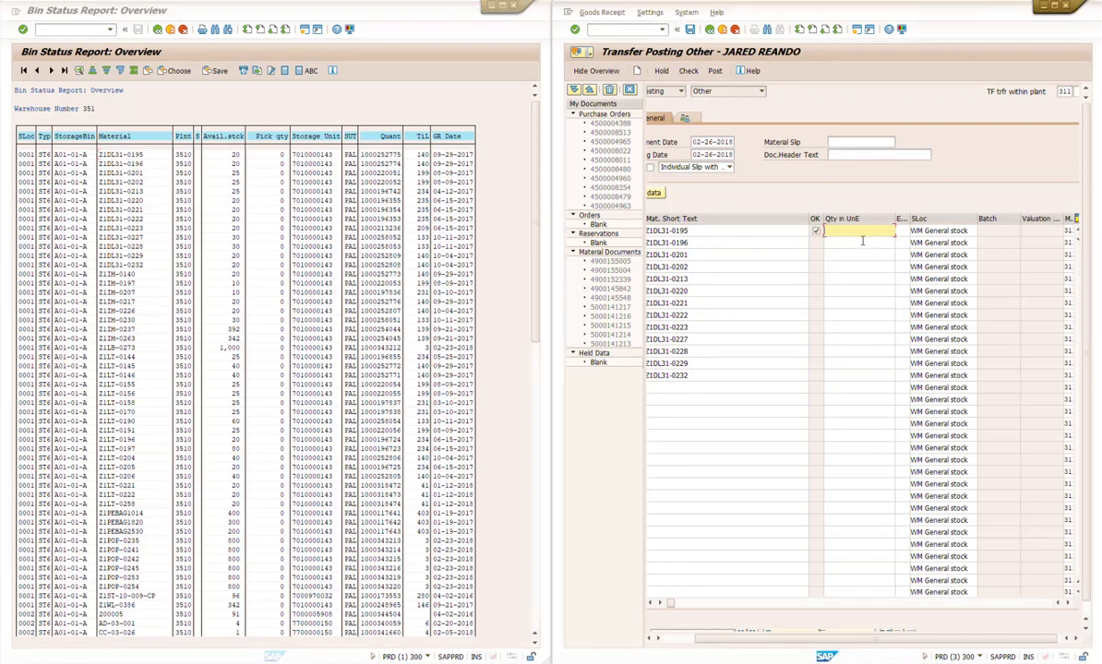
key(ctrl+v)
key(Return)
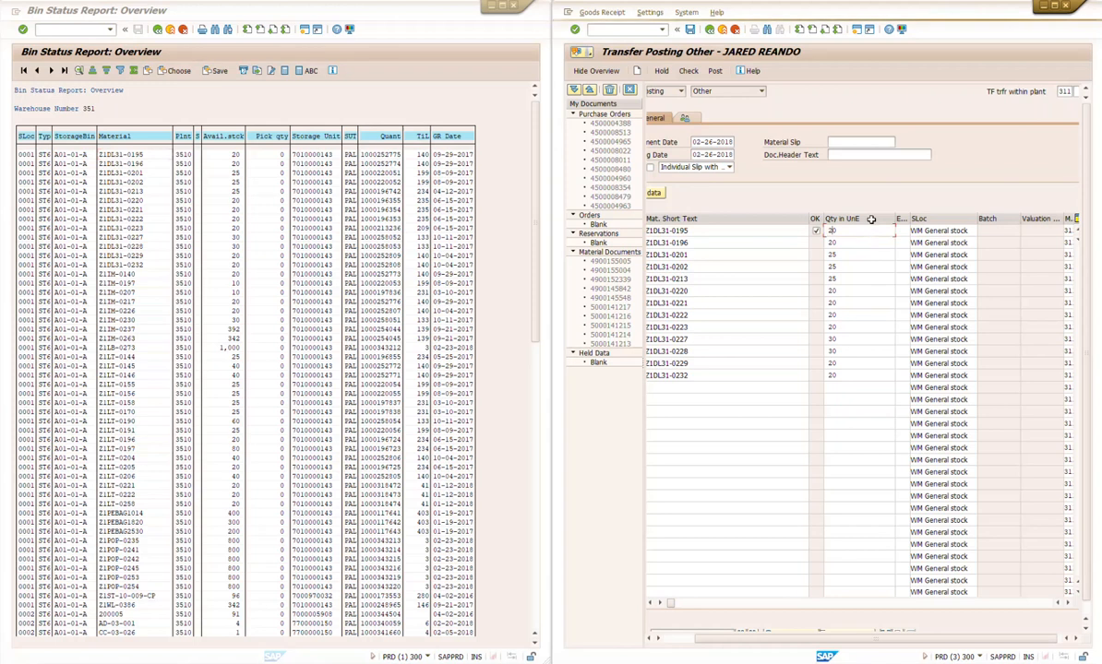
Step: Maximize the transfer posting window and copy the WM Sample stock entry from line 1 of the SLoc Transfer Pstg column
click(1067, 603)
click(1068, 604)
click(1067, 604)
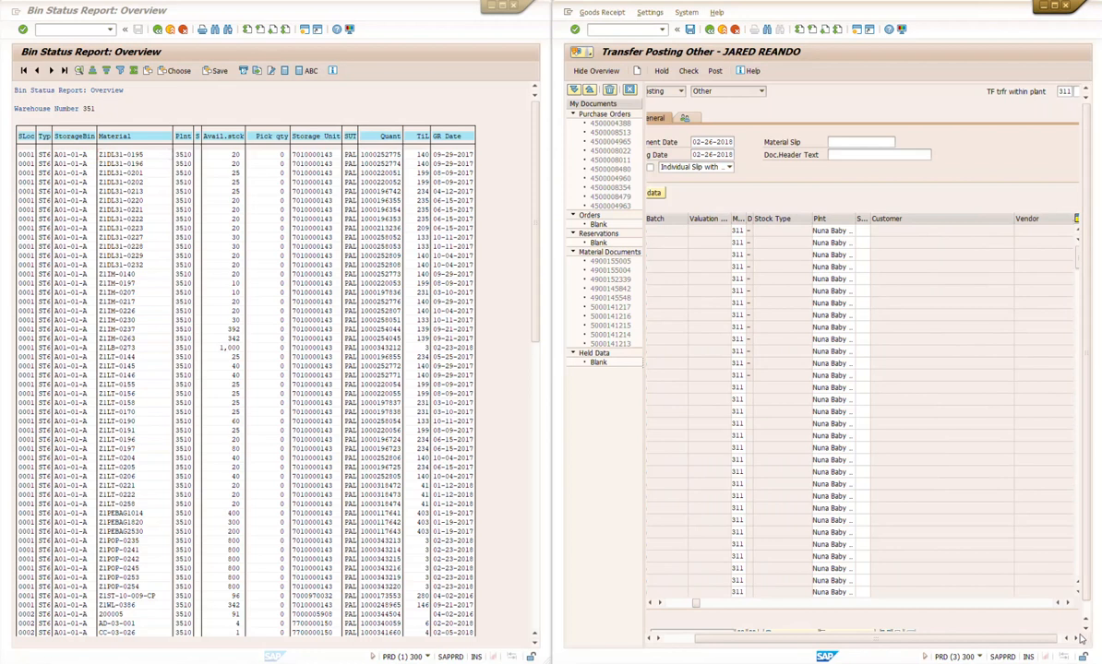
click(1073, 639)
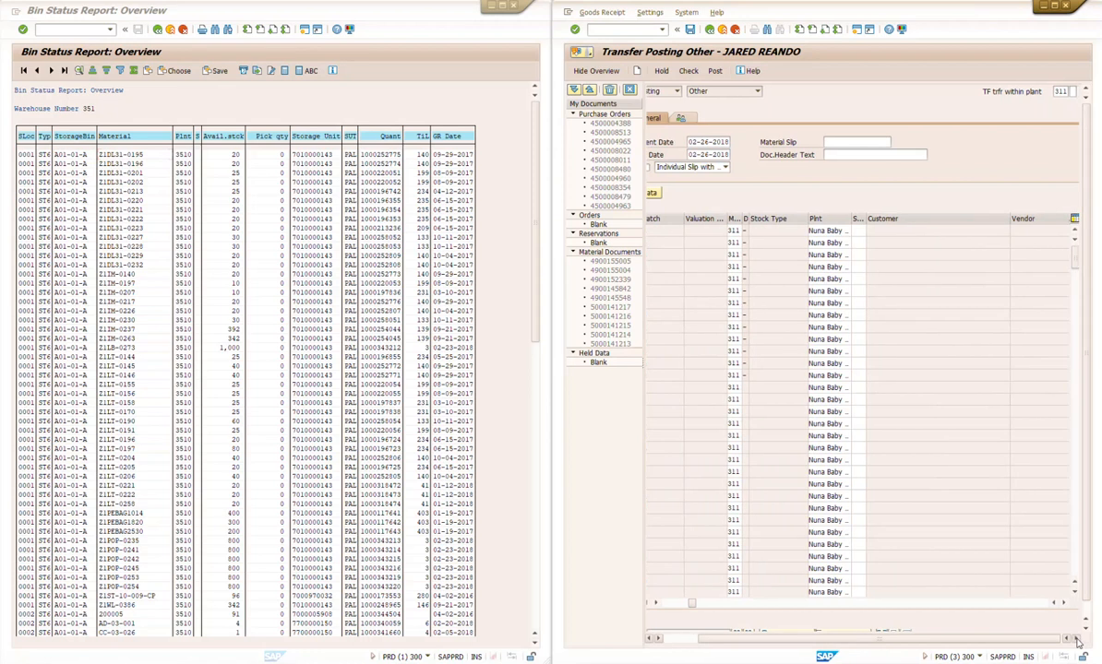
click(1063, 637)
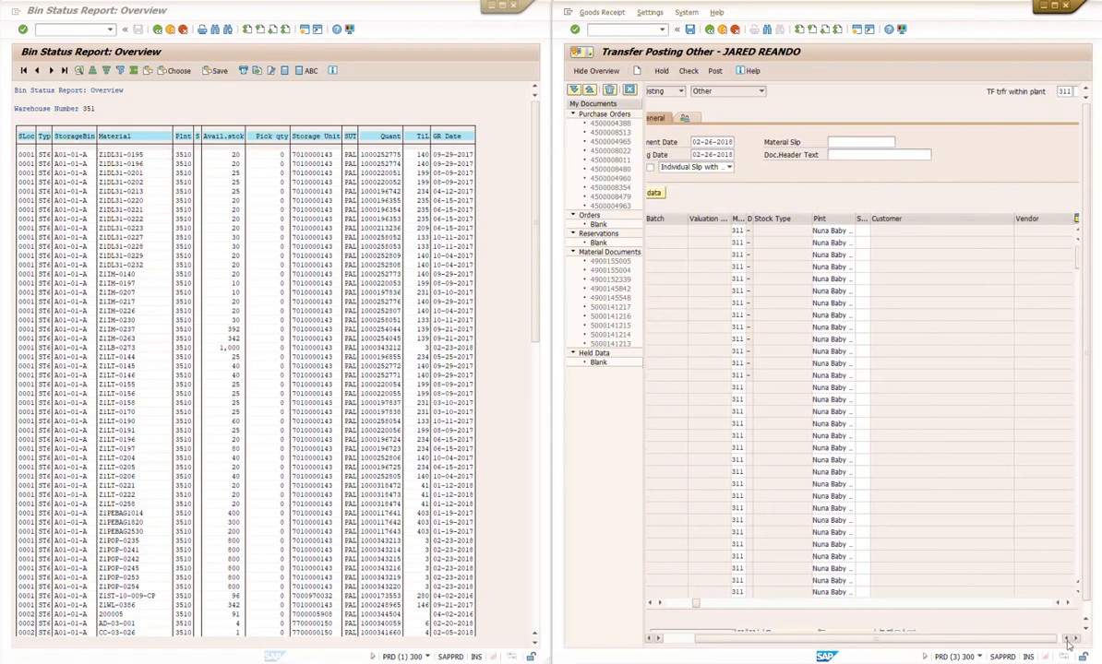
click(1067, 640)
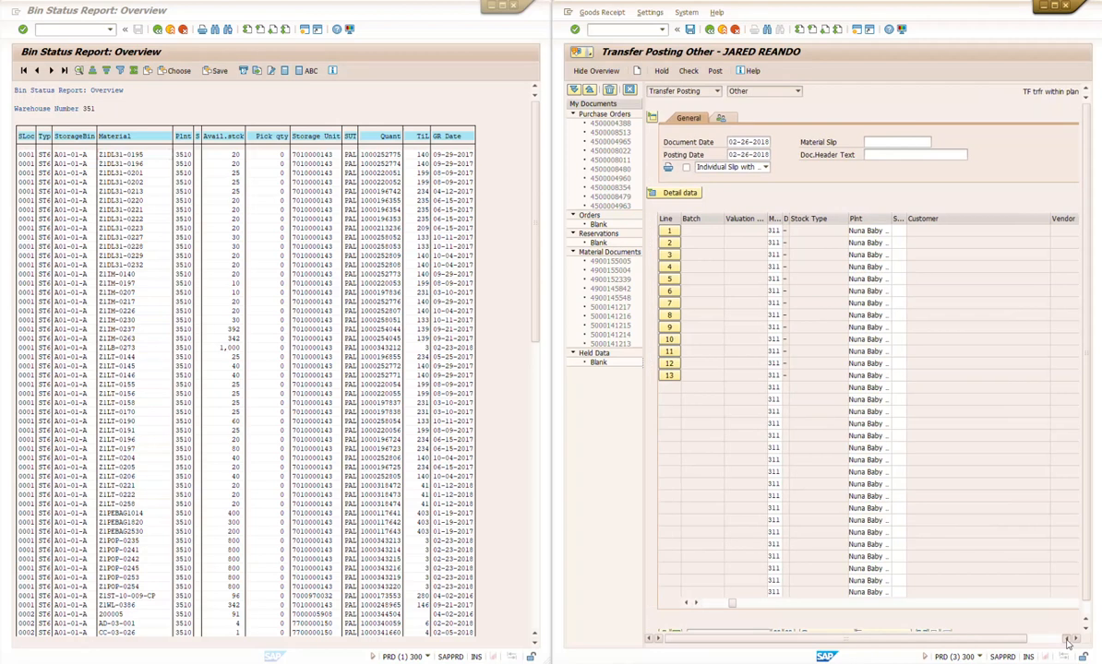
click(1054, 6)
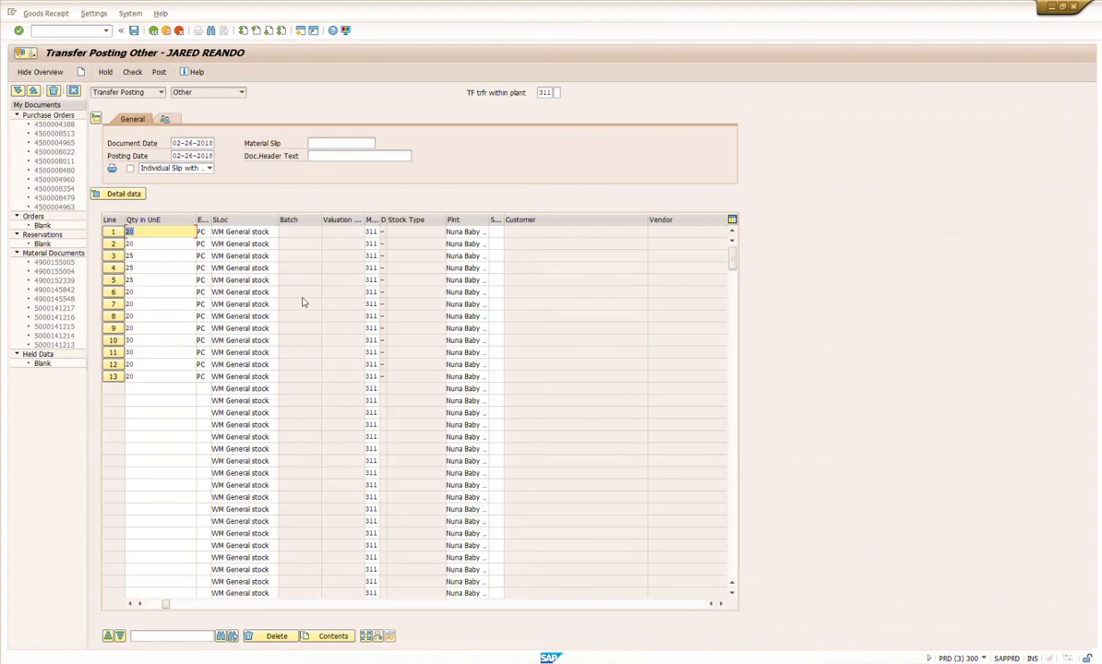
drag(721, 604, 721, 604)
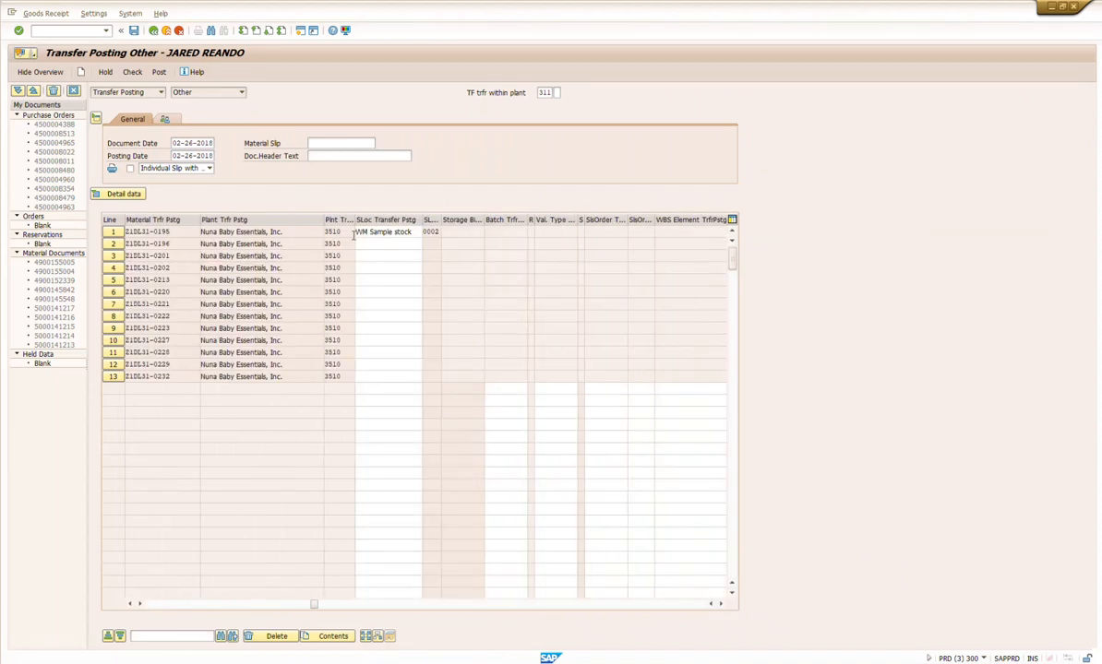
drag(420, 232, 356, 232)
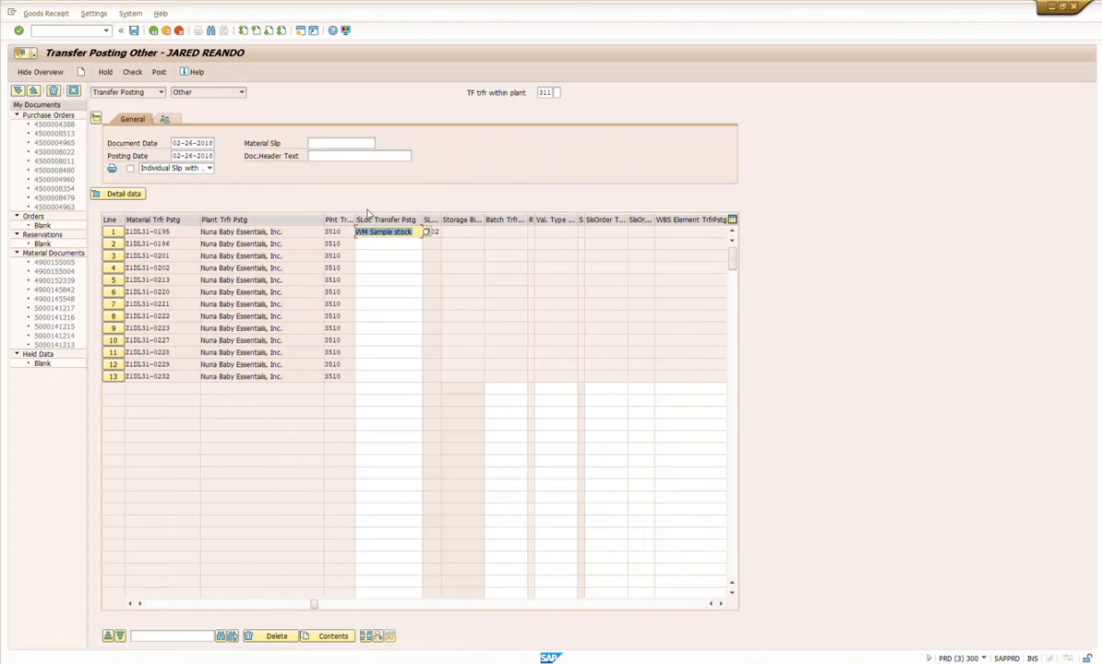
Step: Paste WM Sample stock into the SLoc Transfer Pstg cells of lines 2 through 6
click(393, 246)
key(ctrl+v)
click(401, 259)
key(ctrl+v)
click(401, 270)
key(ctrl+v)
click(402, 282)
key(ctrl+v)
click(403, 292)
key(ctrl+v)
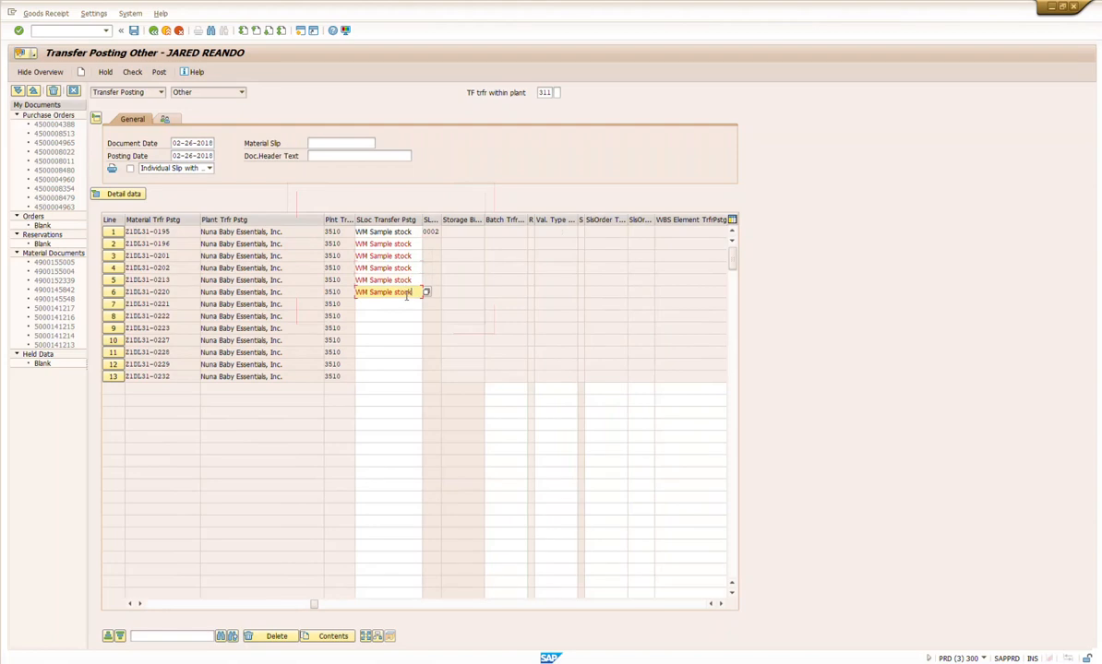
Step: Copy the WM Sample stock block from lines 1 to 6, paste it down from lines 7 and 13, and clear the last surplus entry
drag(357, 228, 414, 297)
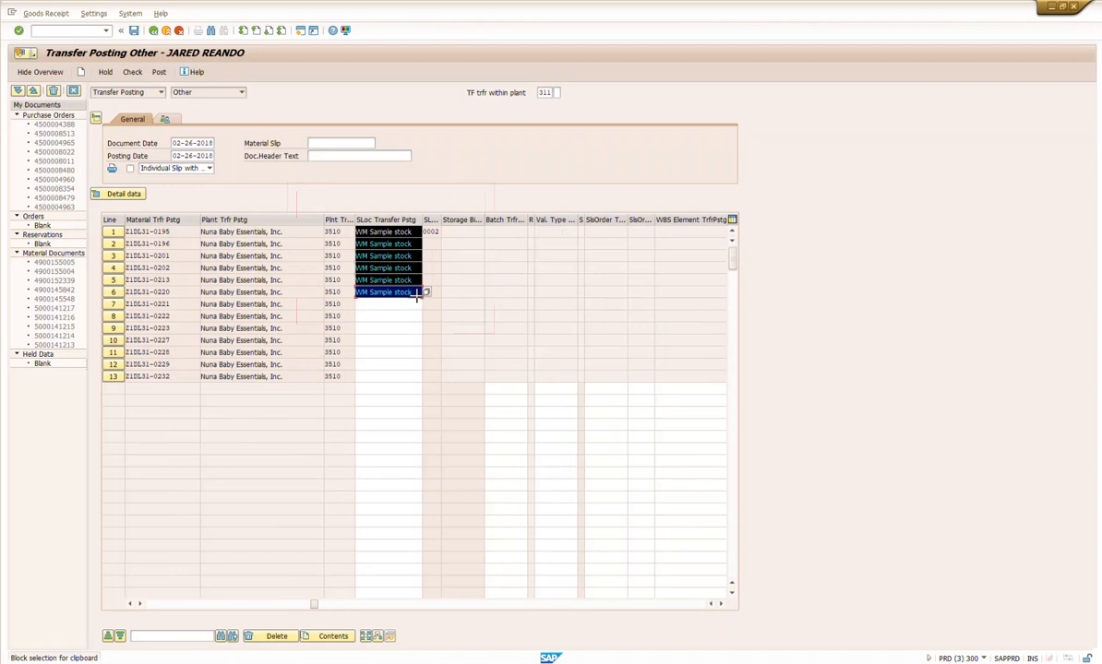
click(401, 304)
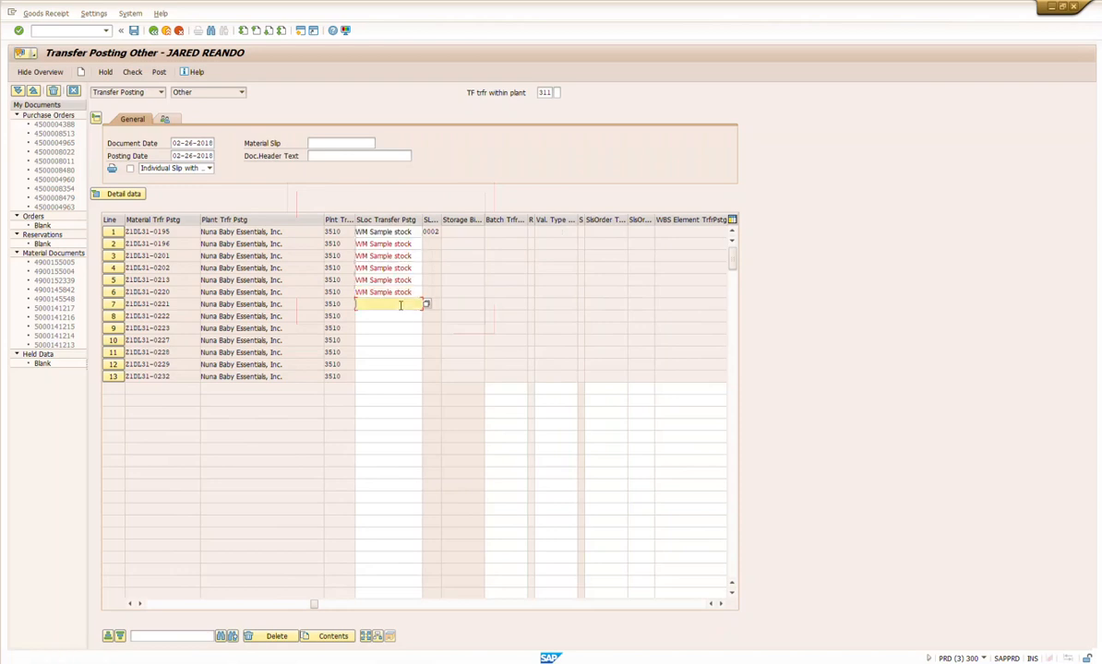
key(ctrl+v)
click(399, 377)
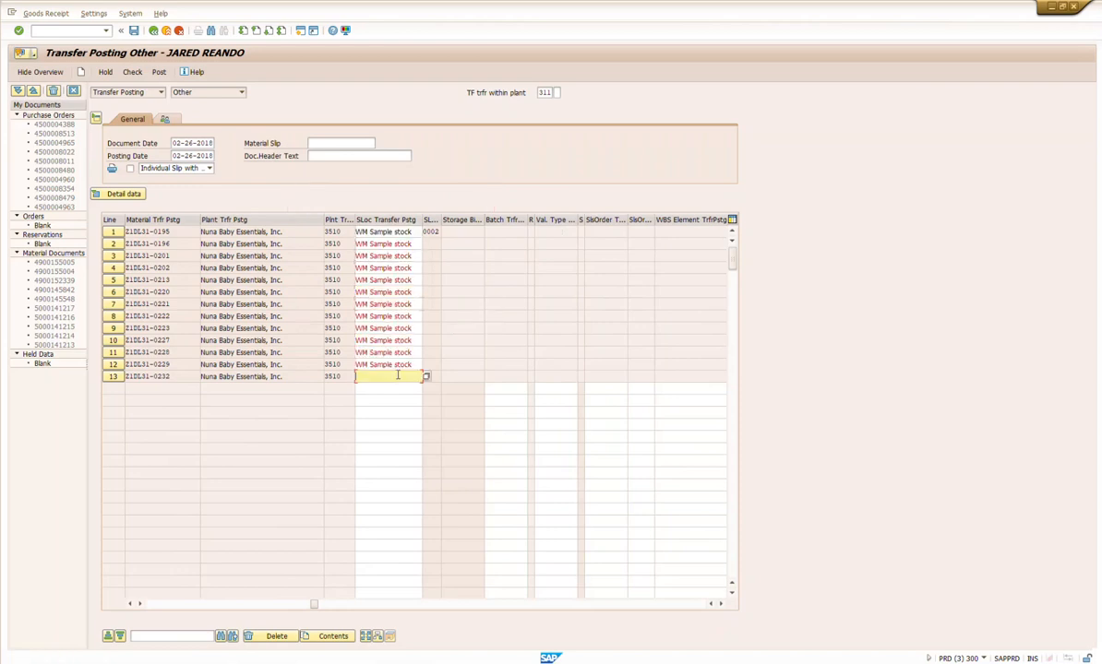
key(ctrl+v)
drag(418, 437, 354, 423)
key(Delete)
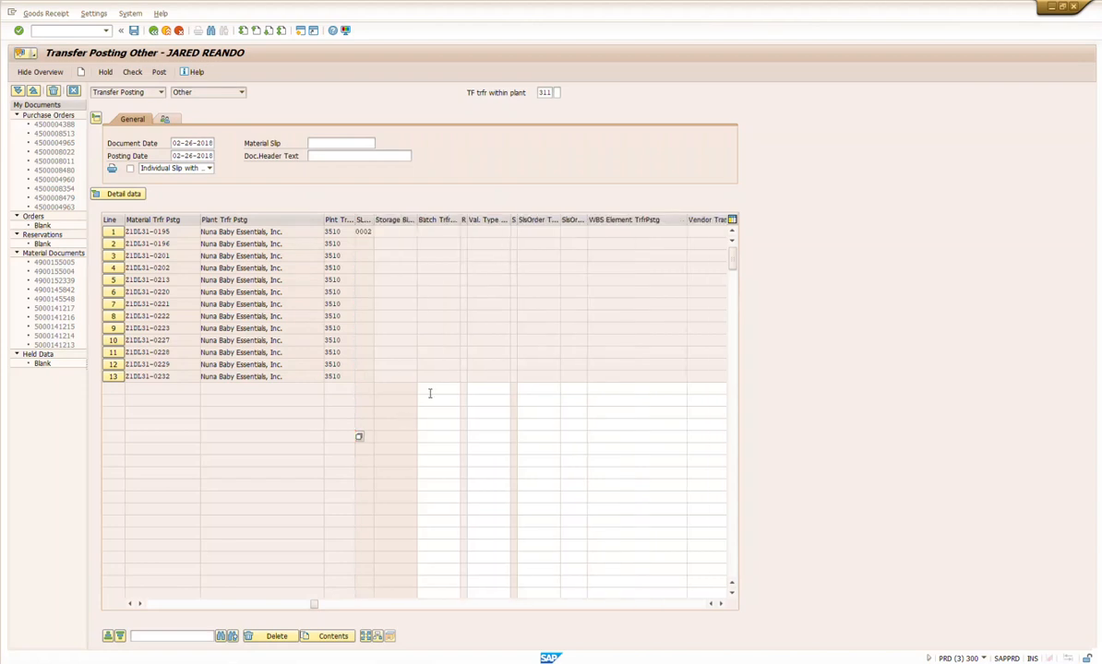
key(Return)
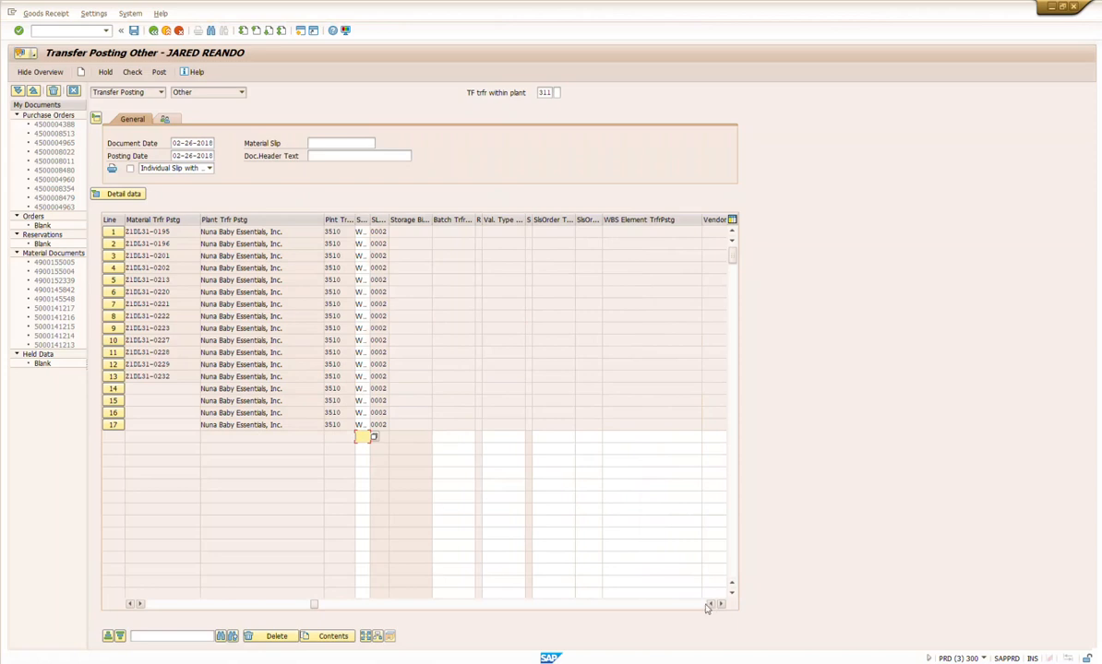
Step: Open the details of empty line 14, check the transfer posting for errors, and close the message log
click(111, 391)
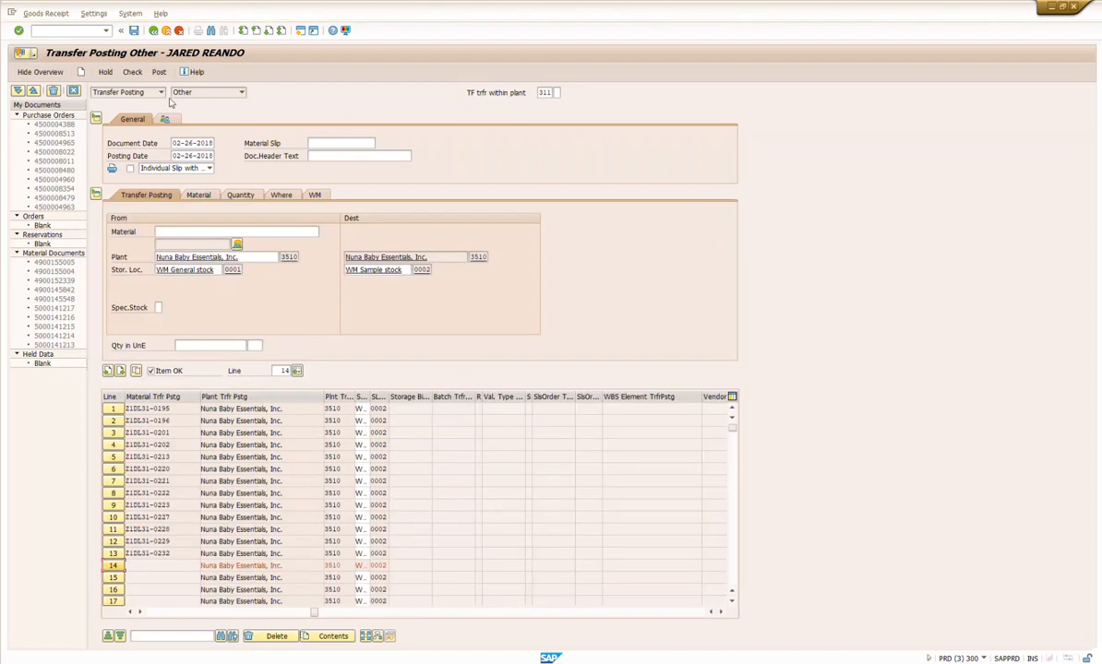
click(132, 73)
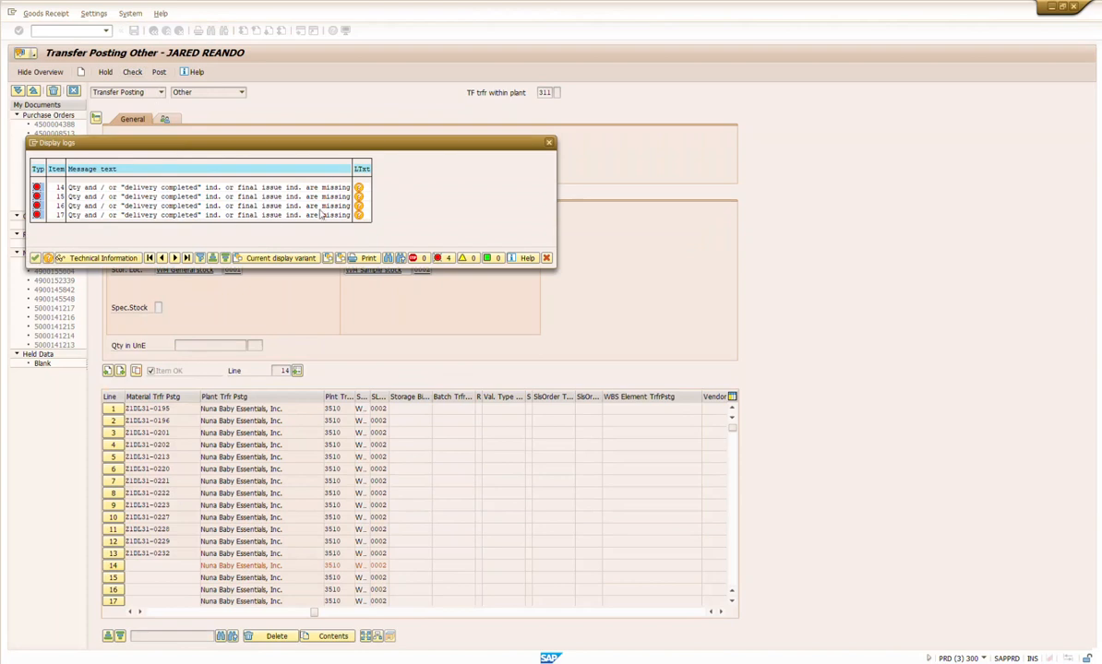
click(550, 144)
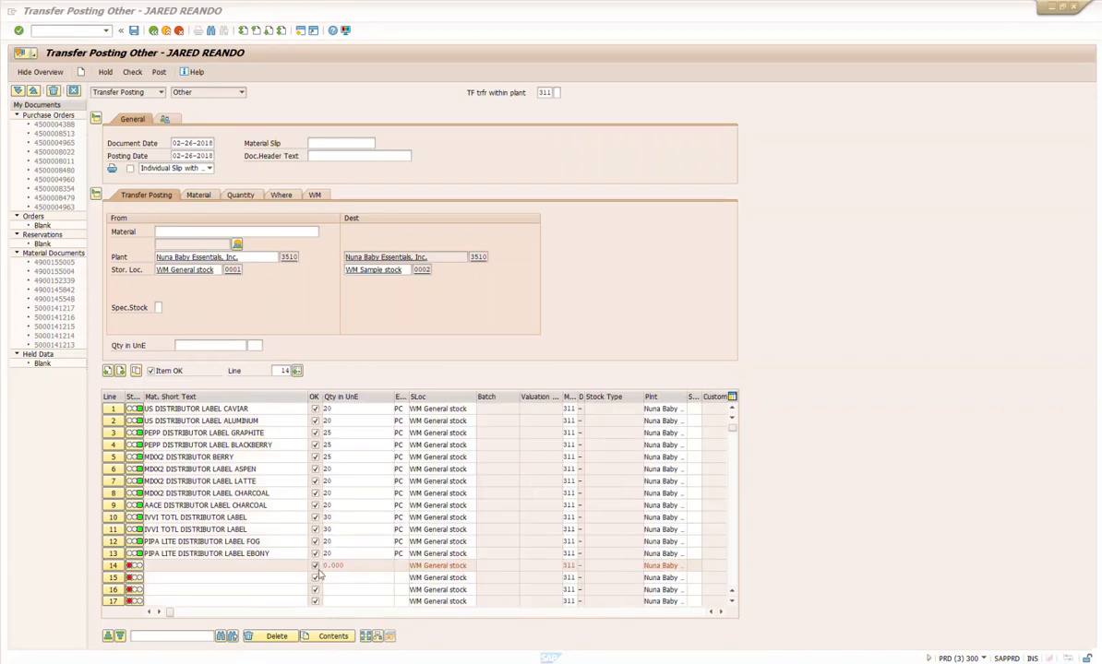
Step: Unmark the OK flag on empty lines 14 through 17 and delete the lines without OK
click(316, 568)
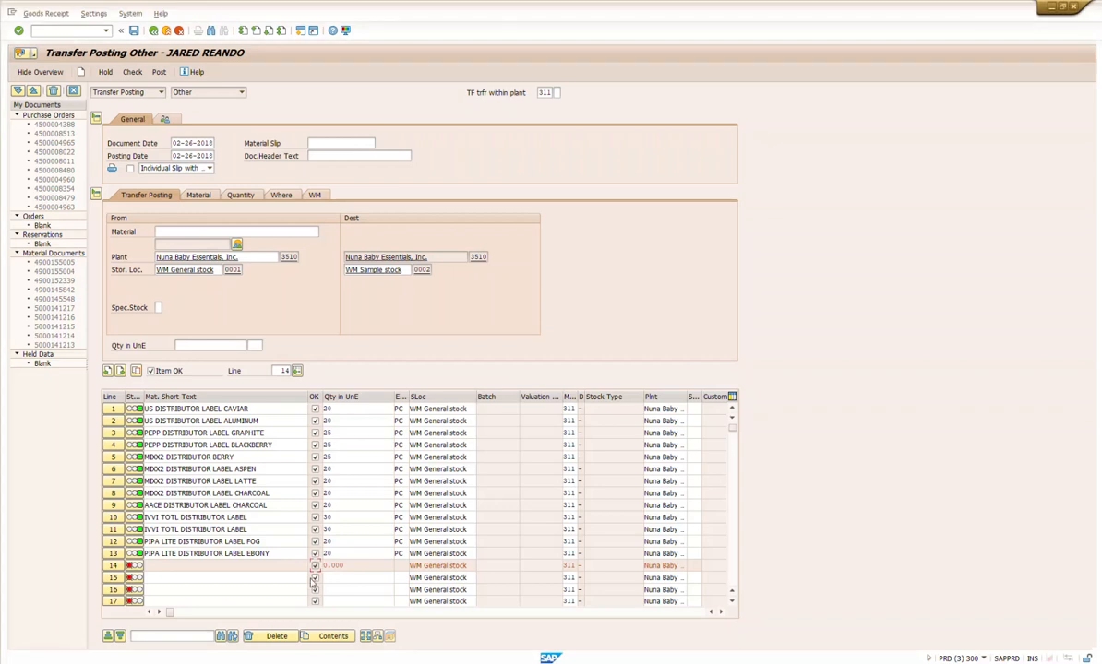
click(315, 598)
click(114, 556)
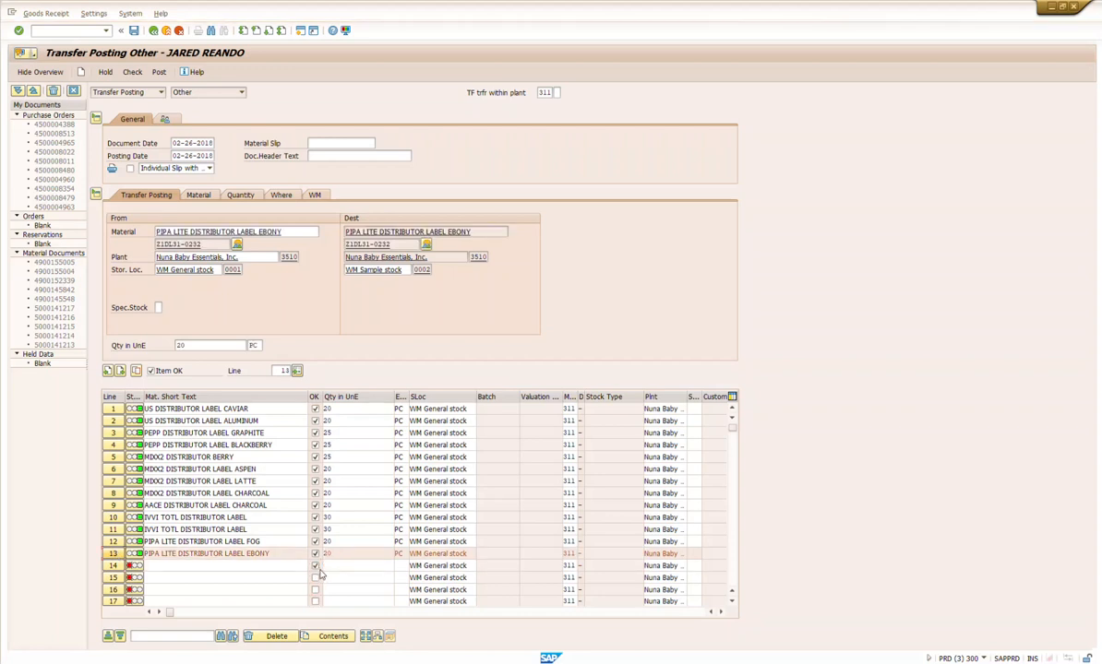
click(315, 567)
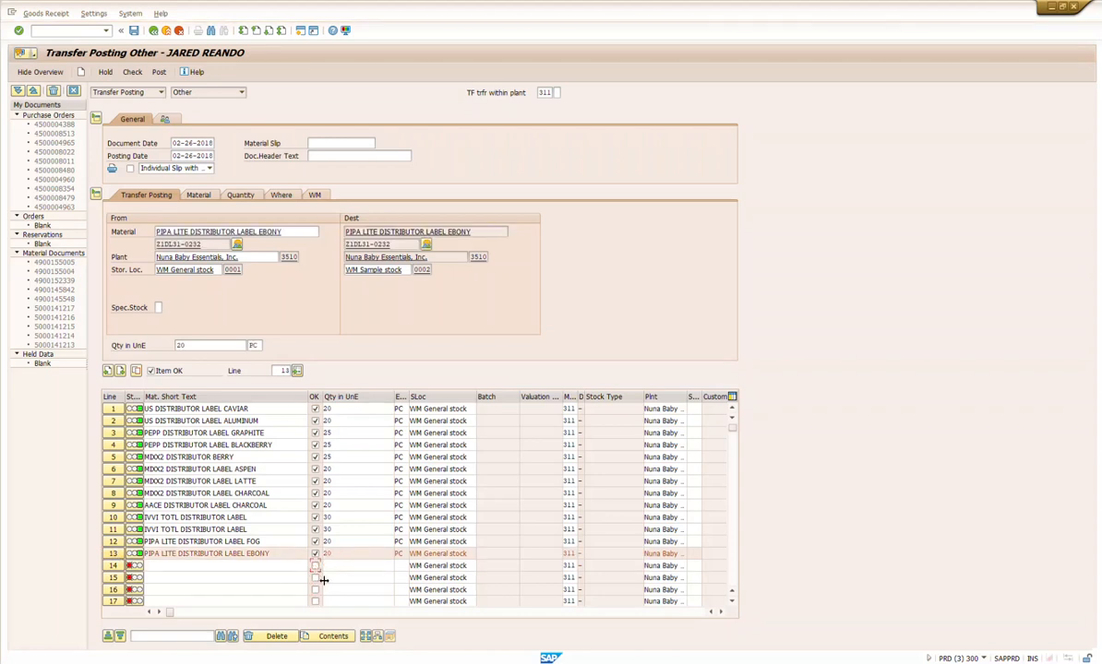
click(274, 637)
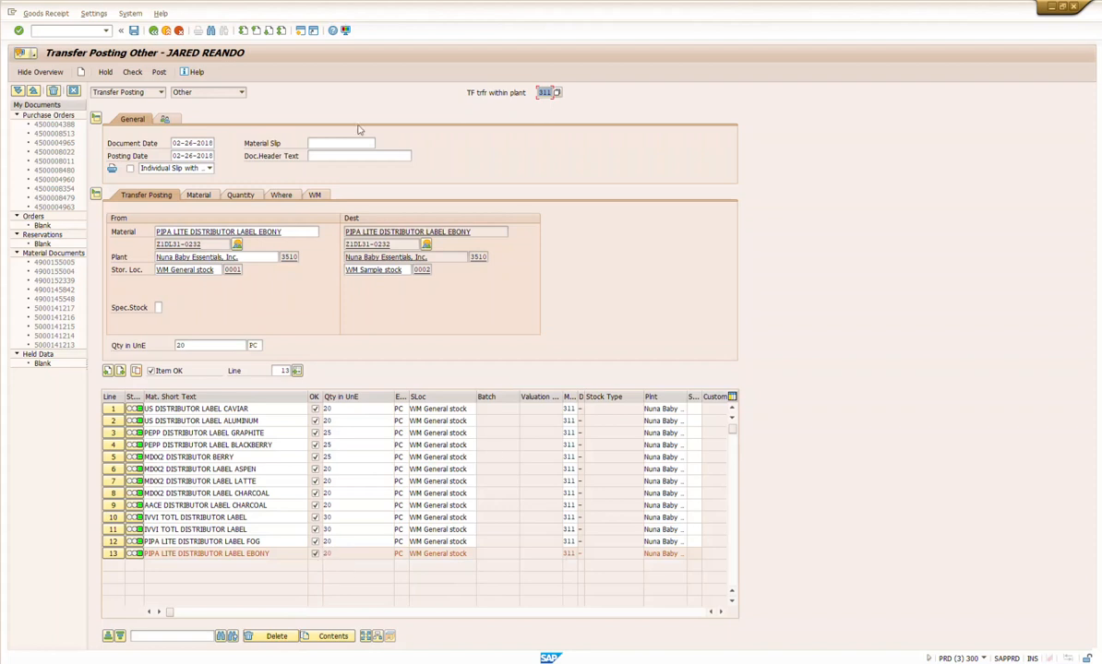
Step: Check the completed transfer posting document again and post it
click(134, 74)
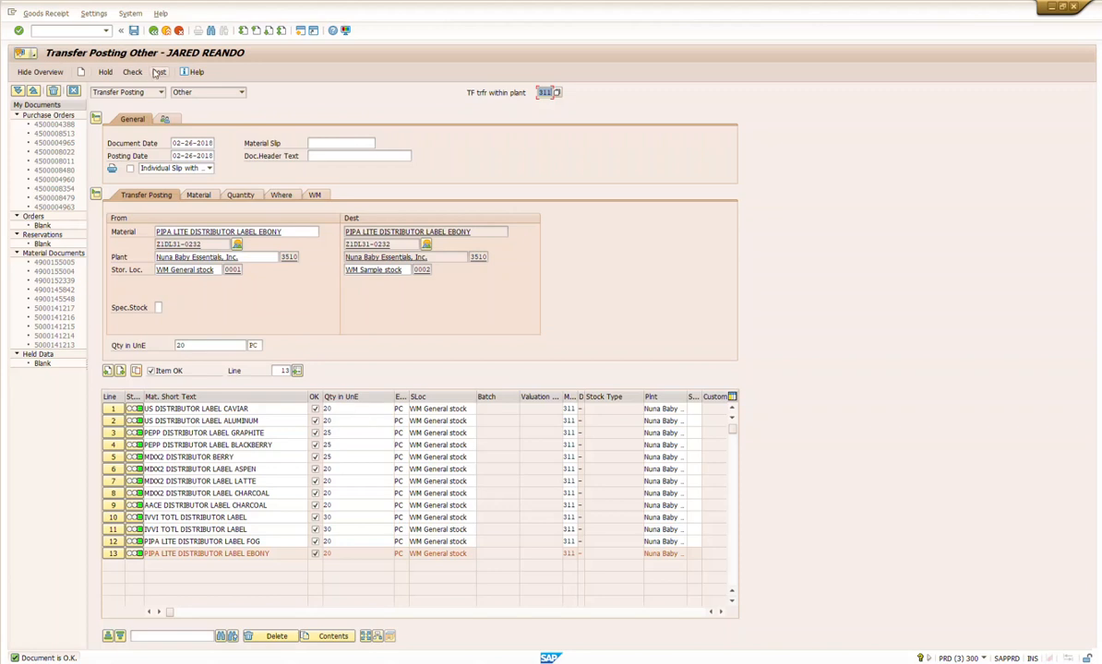
click(157, 73)
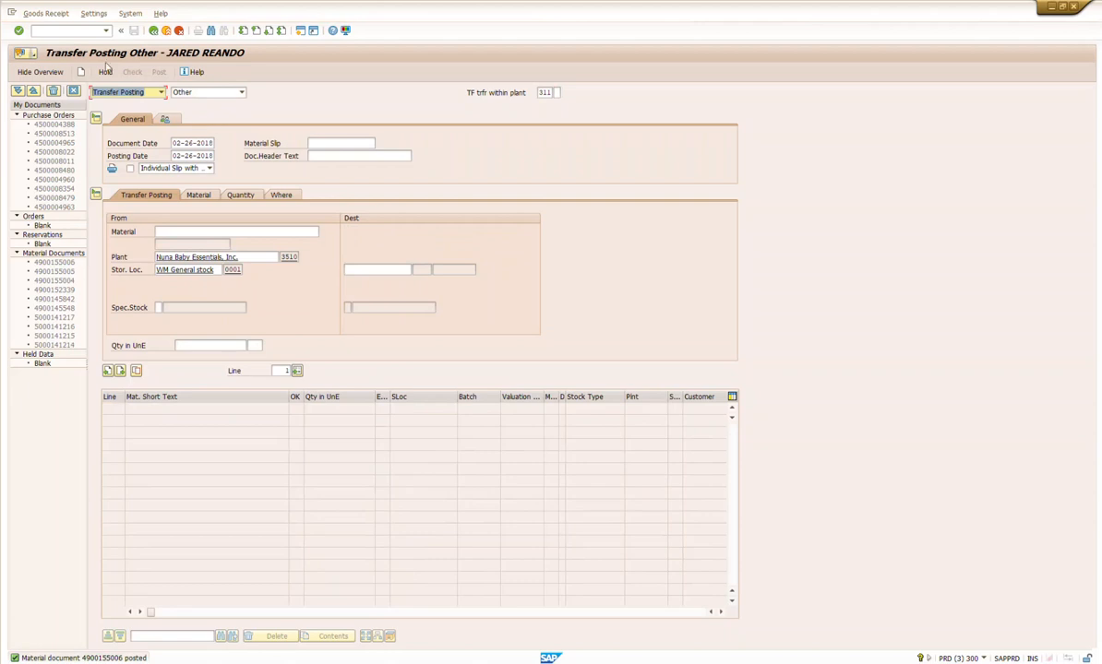
Step: Open the posting change notice overview transaction and list the open notices for warehouse 351 without a movement type restriction
click(73, 30)
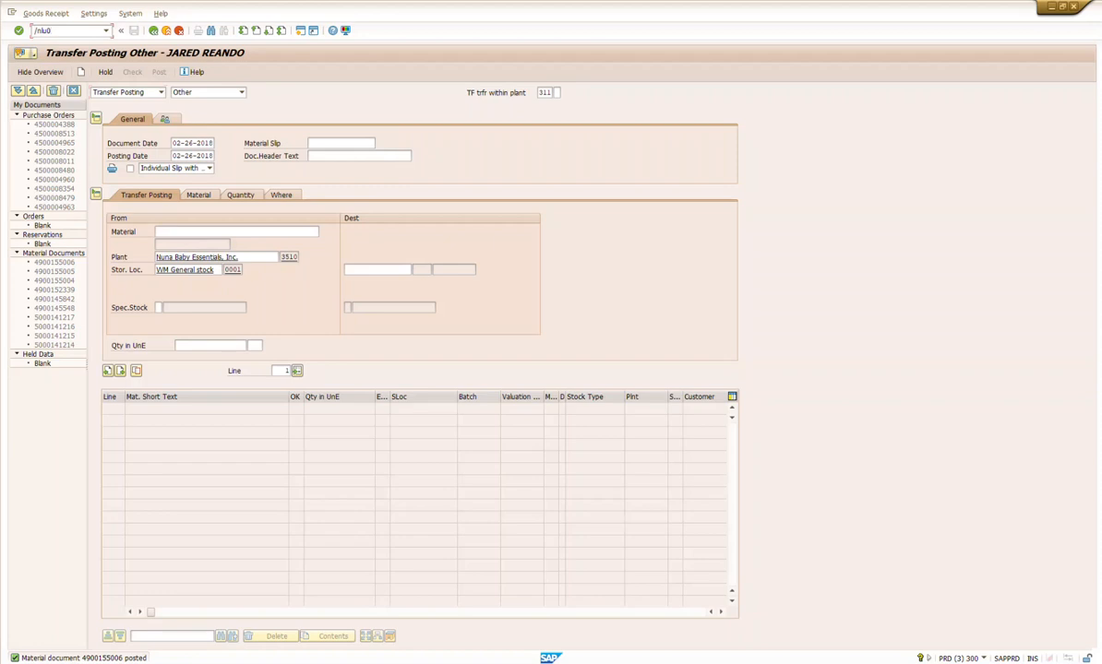
key(Return)
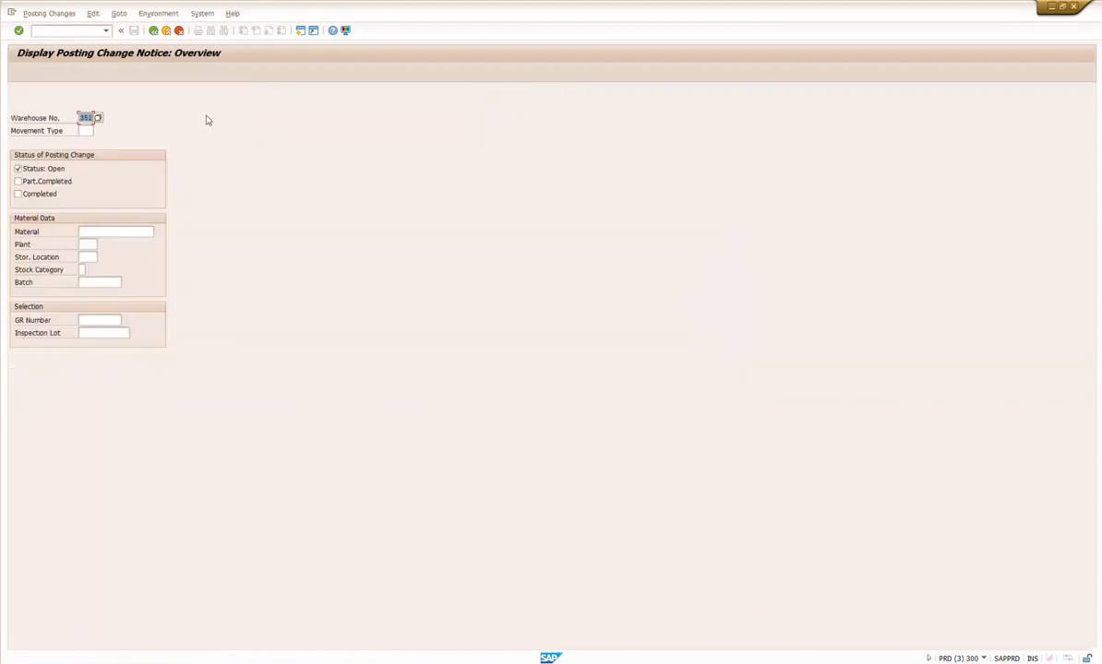
click(91, 130)
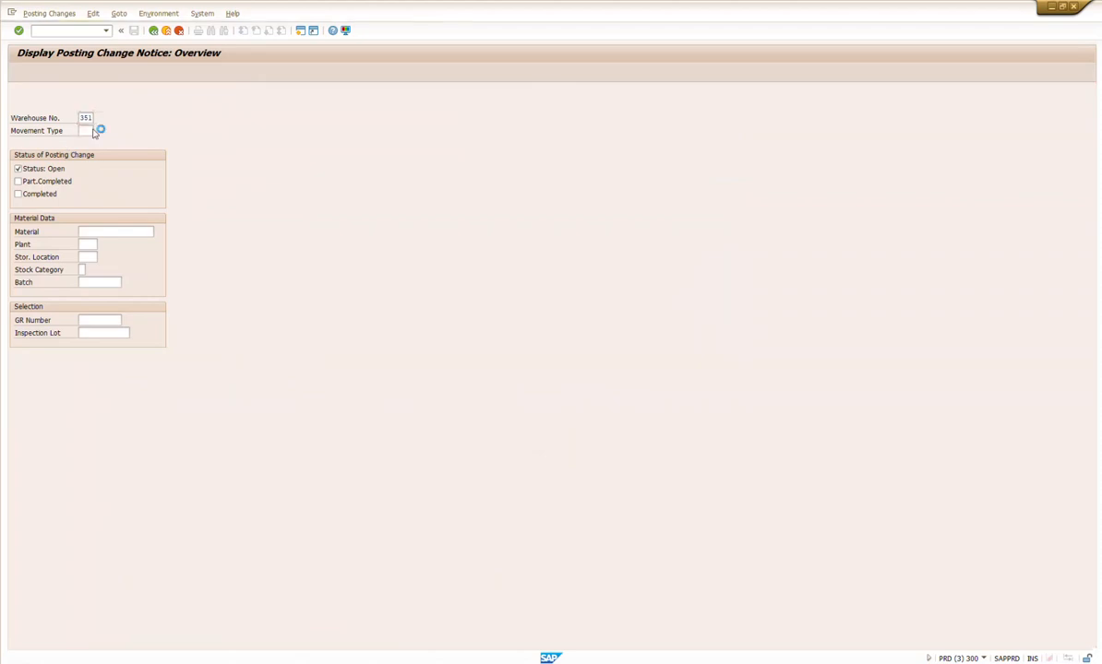
key(F8)
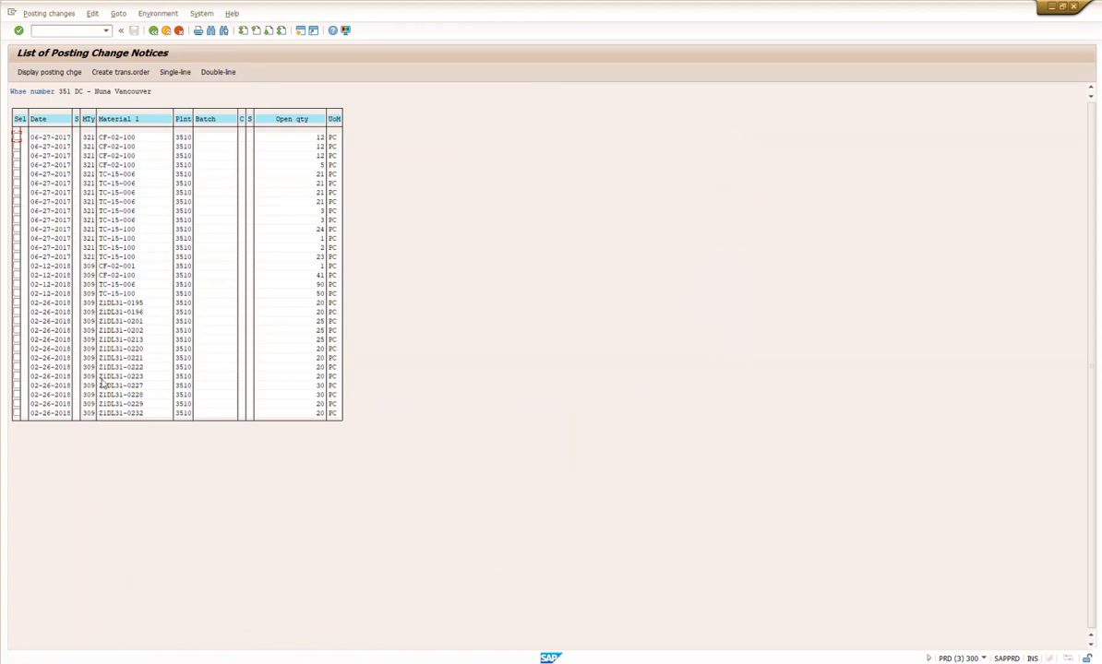
Step: Select the 02-26-2018 posting change notices for materials Z1DL31-0195 through Z1DL31-0232 and create a transfer order for them
click(17, 302)
click(16, 312)
click(16, 321)
click(16, 331)
click(16, 339)
click(16, 358)
click(17, 367)
click(17, 376)
click(17, 385)
click(17, 395)
click(17, 404)
click(16, 413)
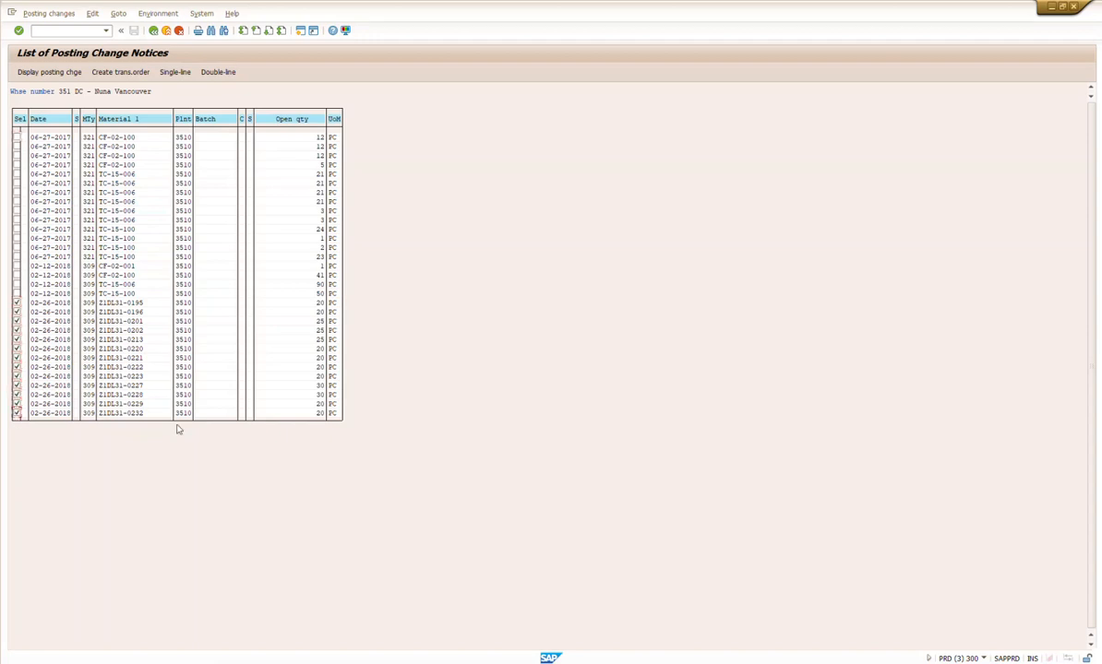
click(121, 73)
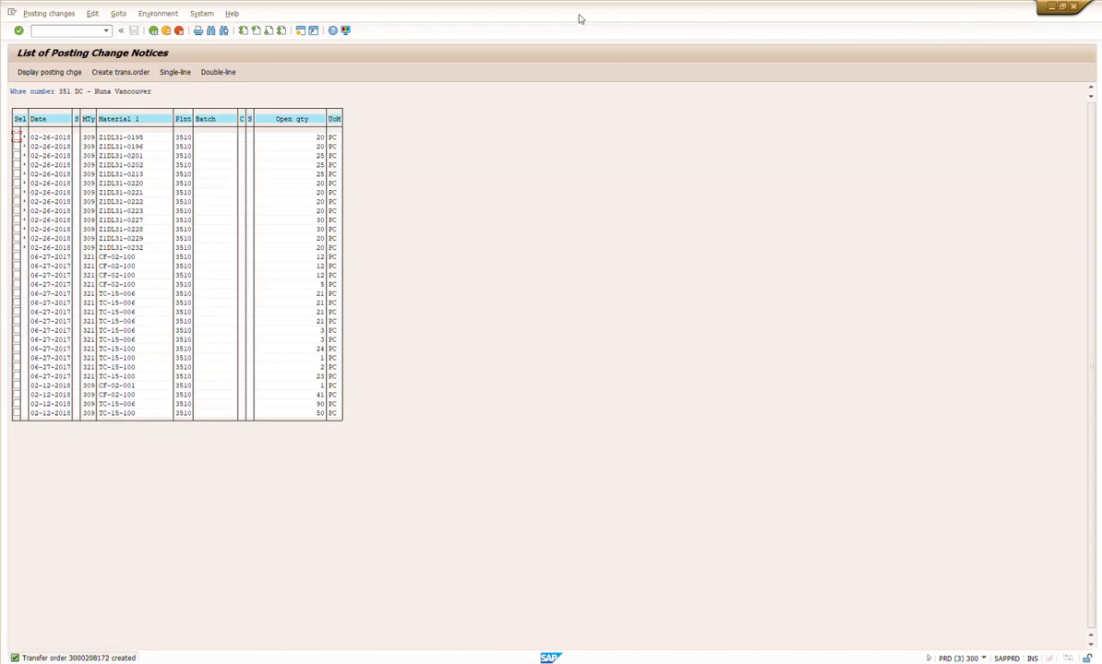
Step: Place the posting change notice list beside the bin status report and compare their Z1DL31 materials and quantities
drag(443, 12, 773, 46)
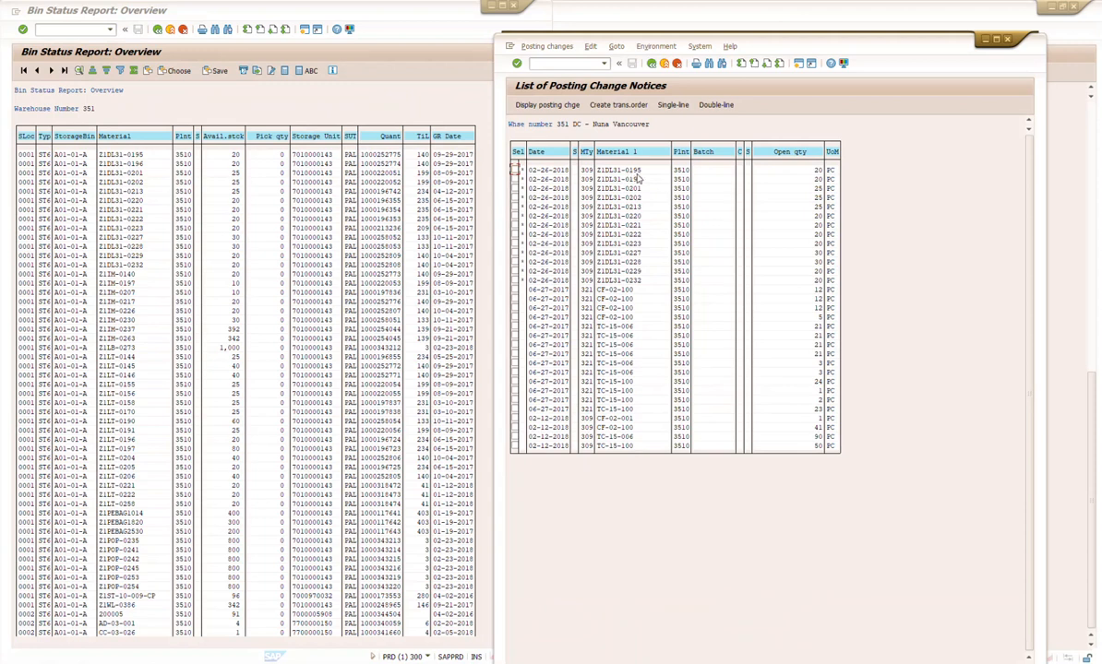
click(490, 121)
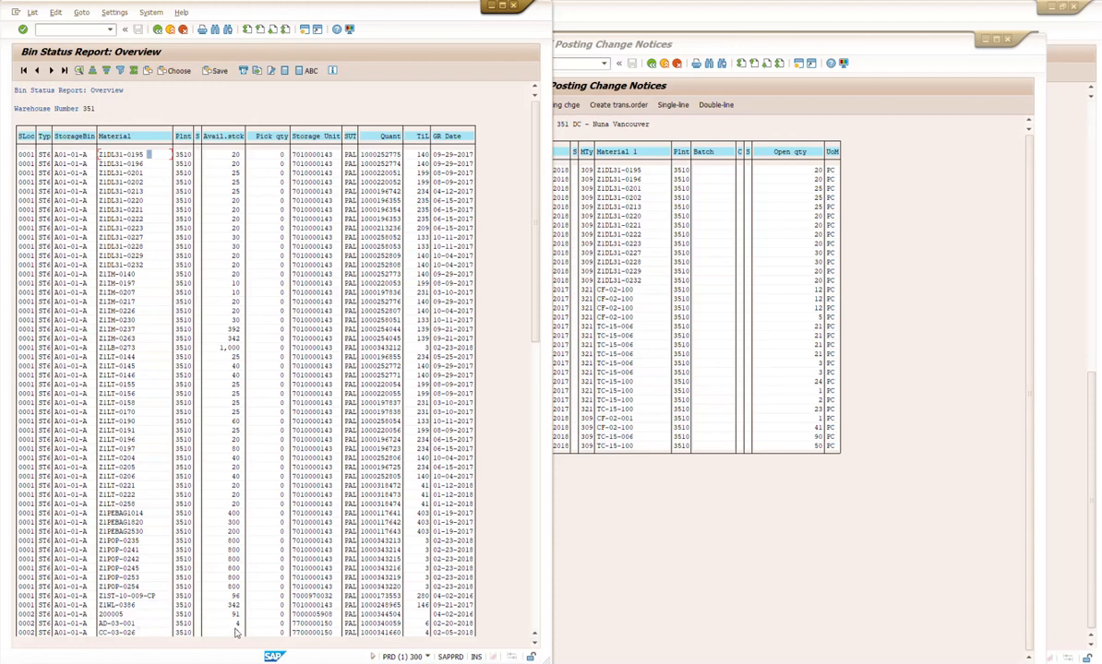
click(582, 522)
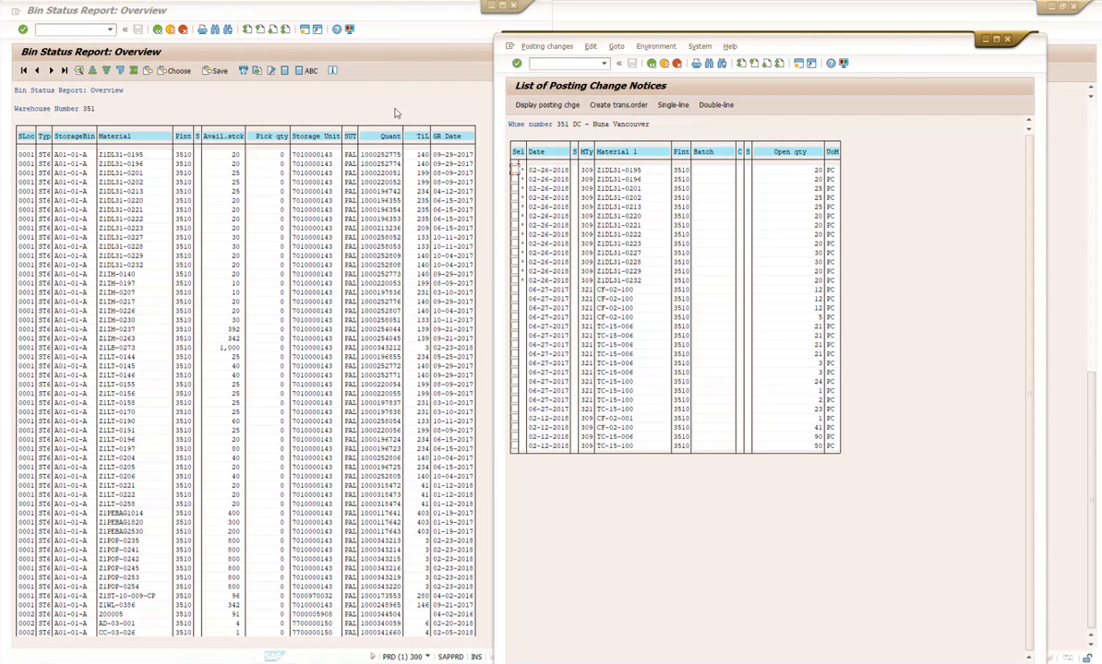
click(255, 105)
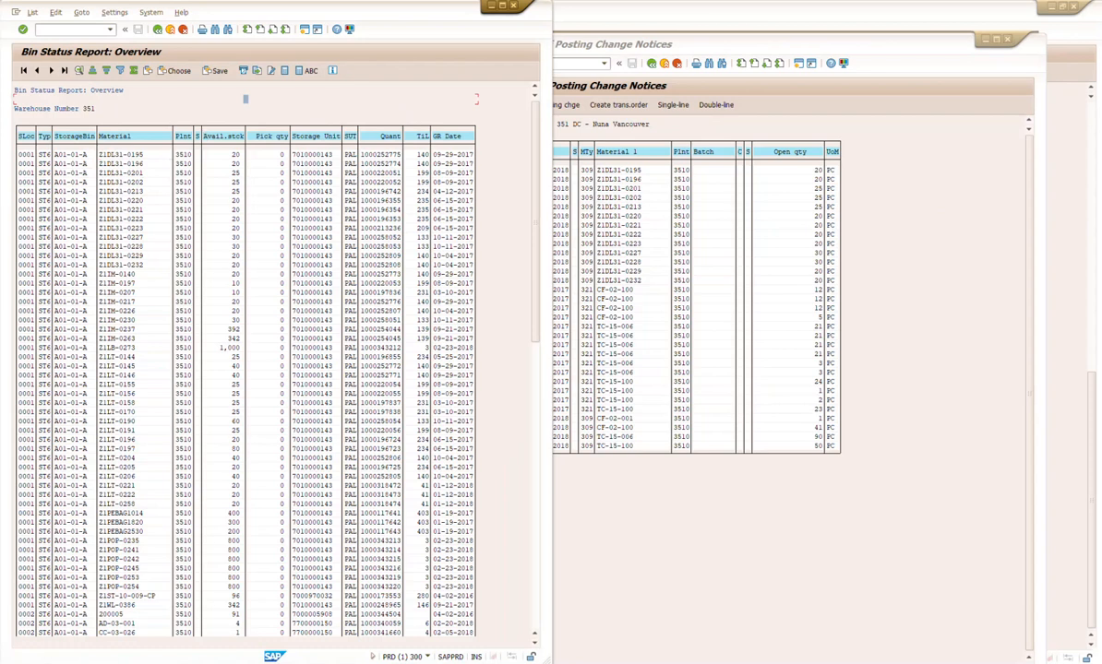
Step: Maximize the bin status report and rerun it for storage bin A01-01-A in warehouse 351
double_click(468, 4)
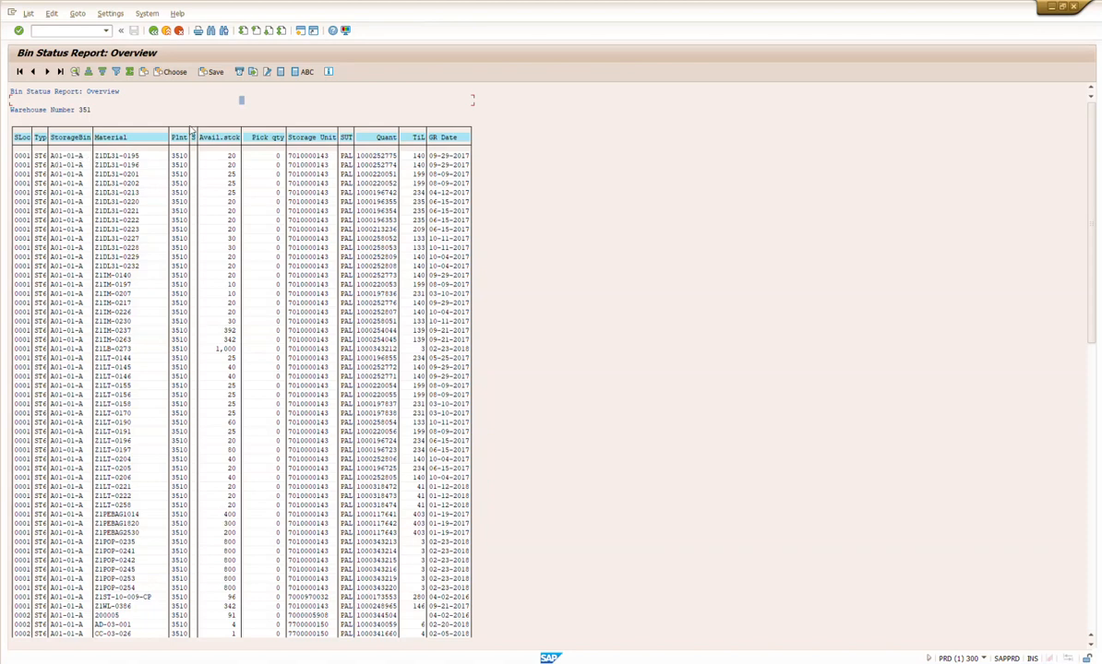
click(153, 30)
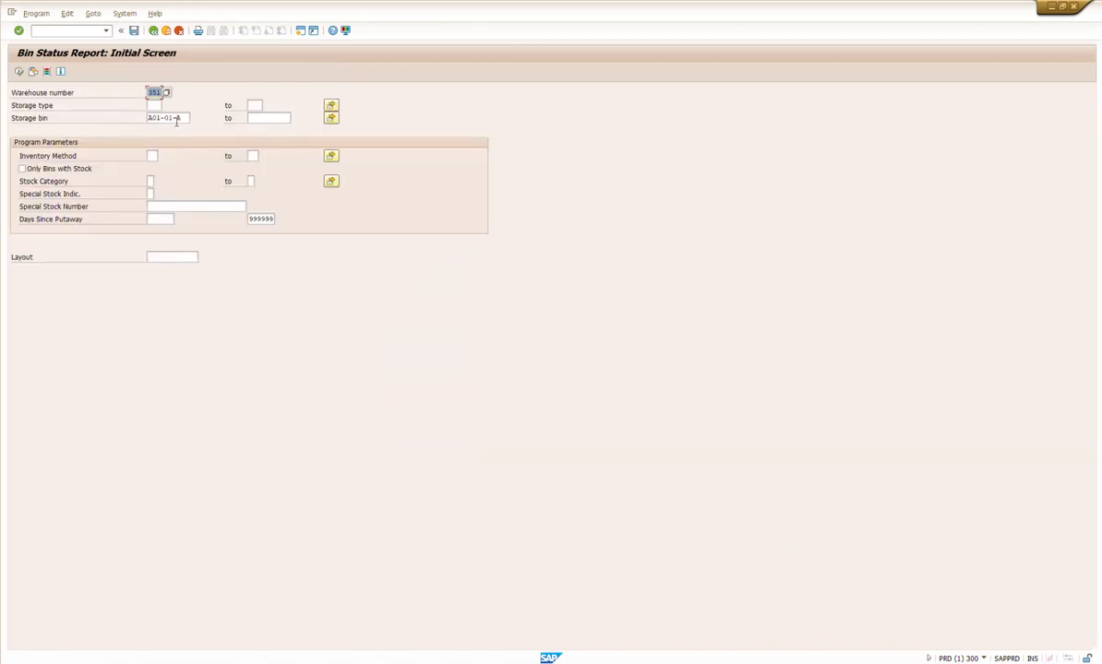
click(19, 71)
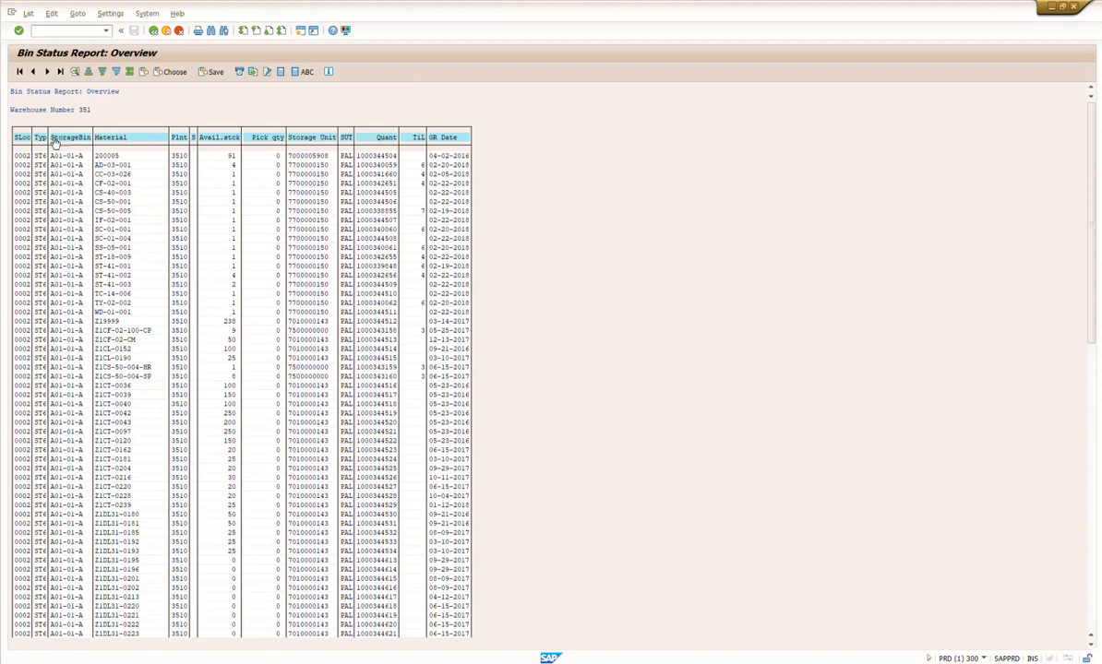
Step: Filter the bin status report to material Z1DL31-0195, copying the material number from its 02-26-2018 posting change notice
click(109, 138)
click(116, 72)
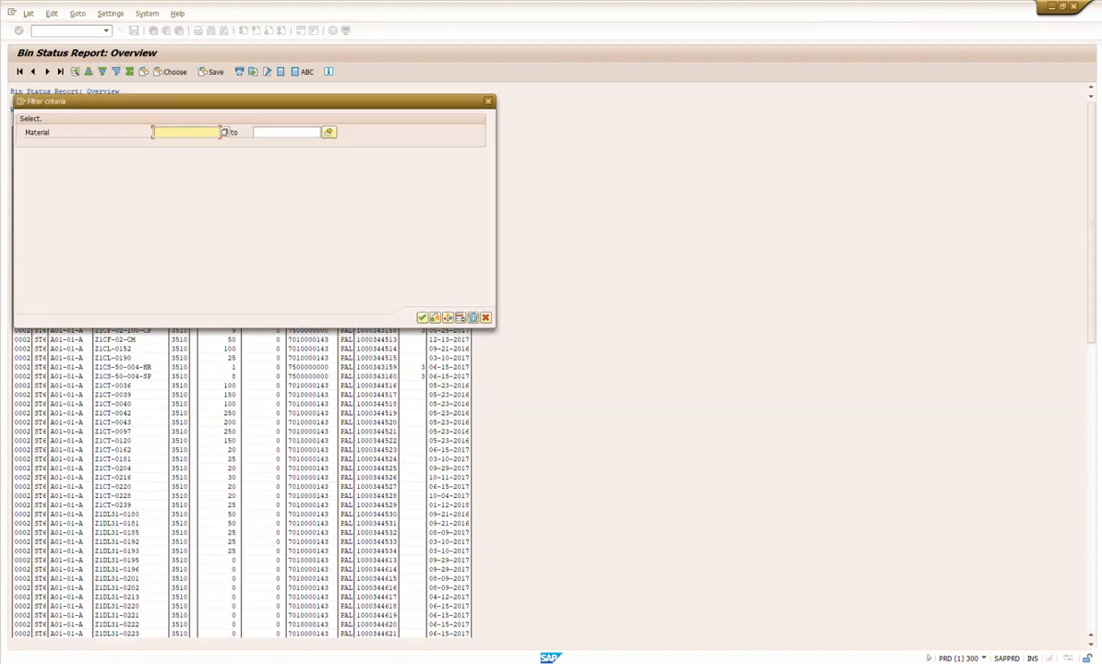
mouse_move(469, 611)
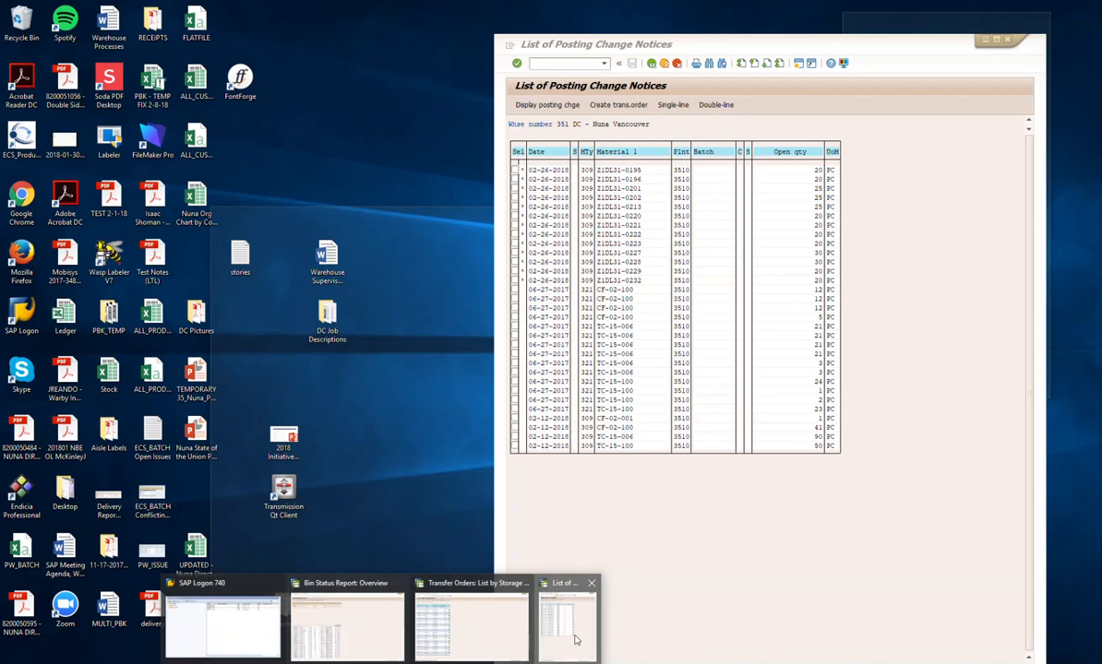
click(575, 639)
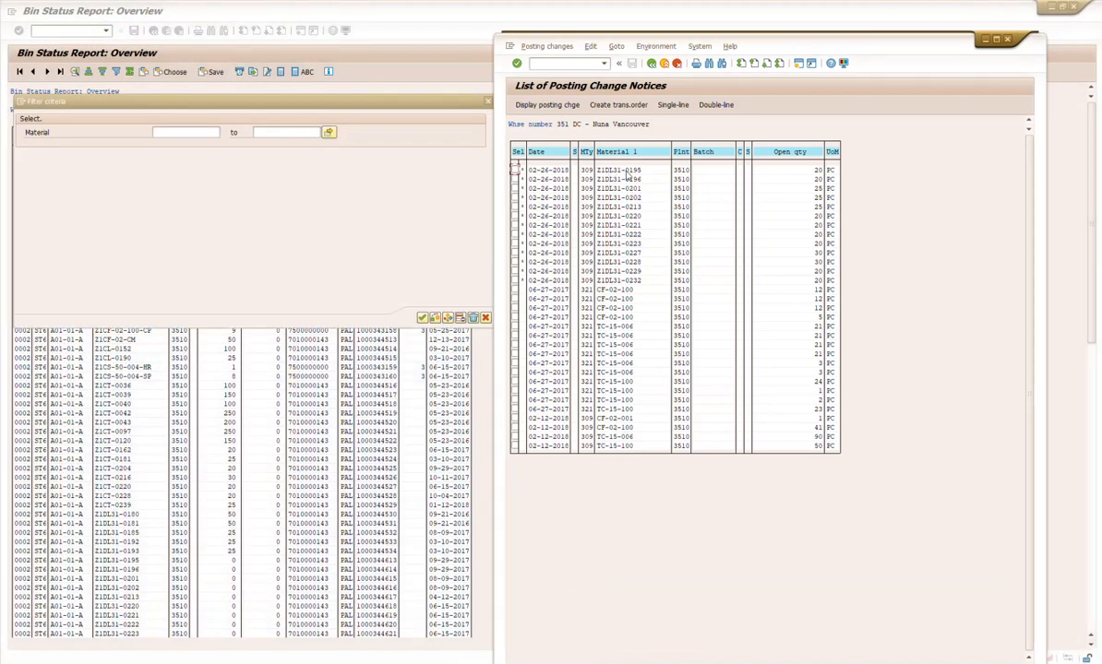
double_click(604, 169)
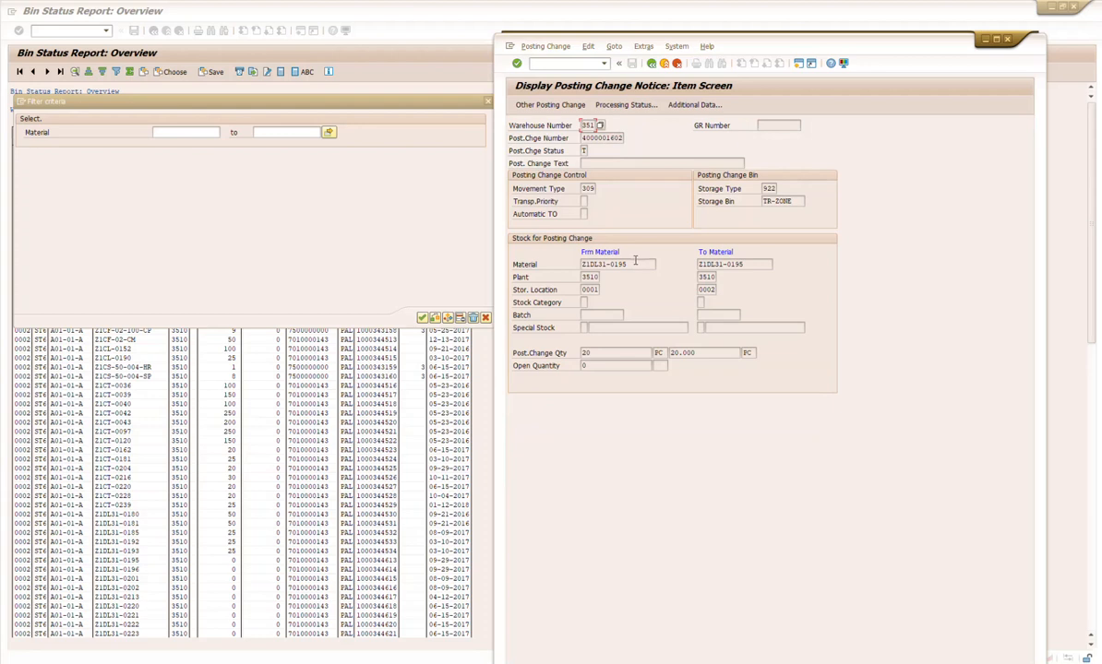
drag(638, 263, 560, 265)
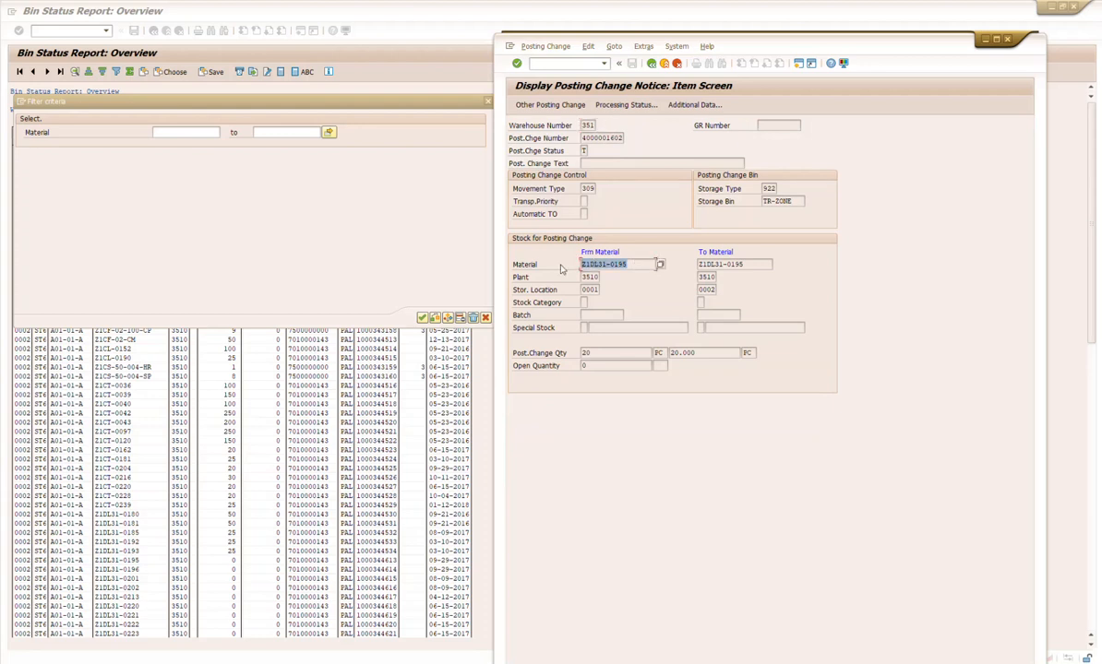
key(ctrl+c)
click(204, 129)
click(205, 130)
key(ctrl+v)
key(Return)
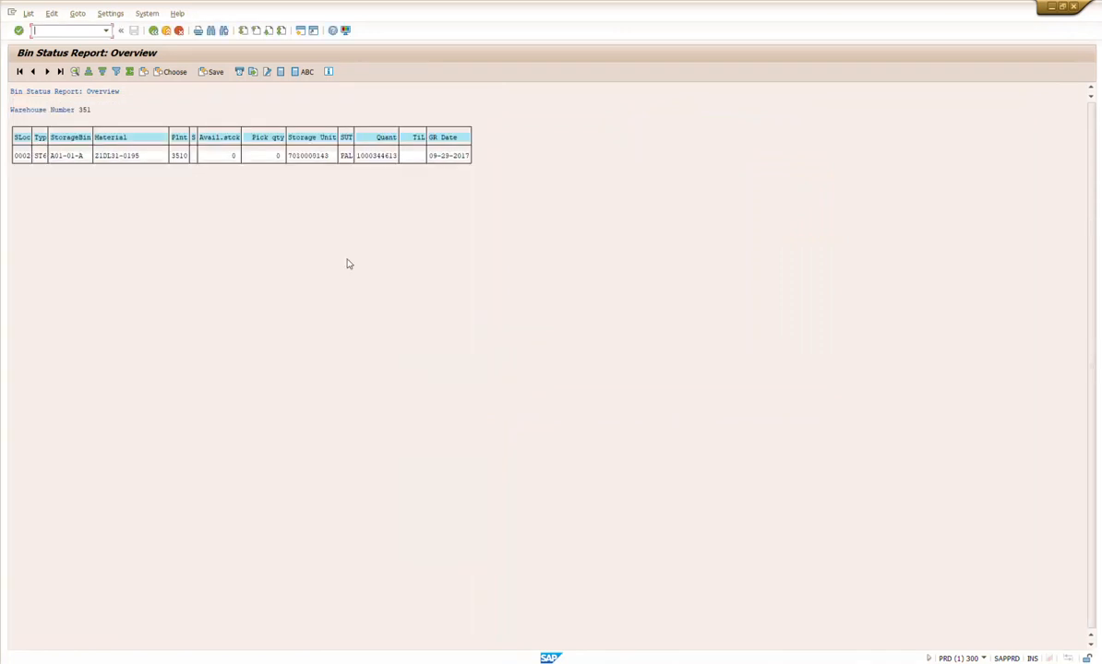